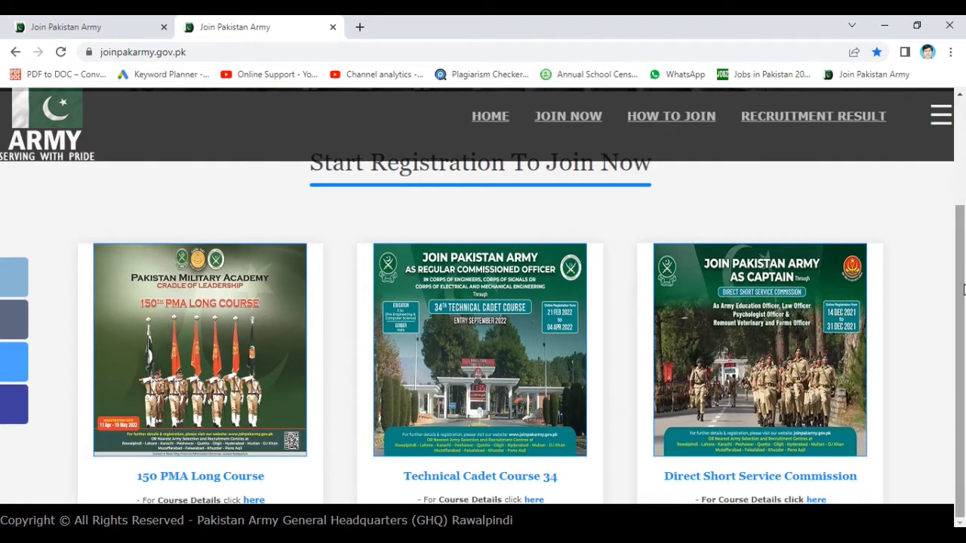
- Scroll to the 150 PMA Long Course card and follow its Registration 'here' link
scroll(896, 307, down, 1)
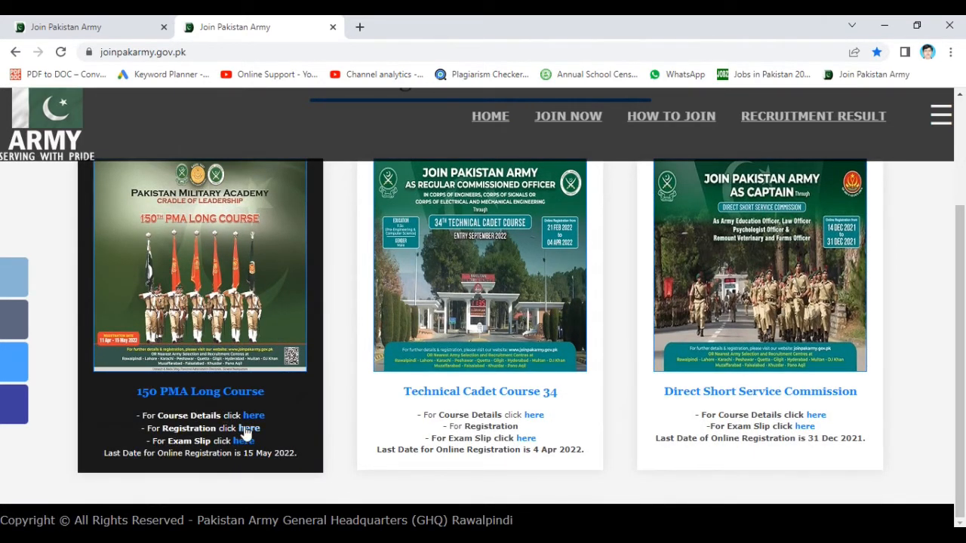
click(247, 429)
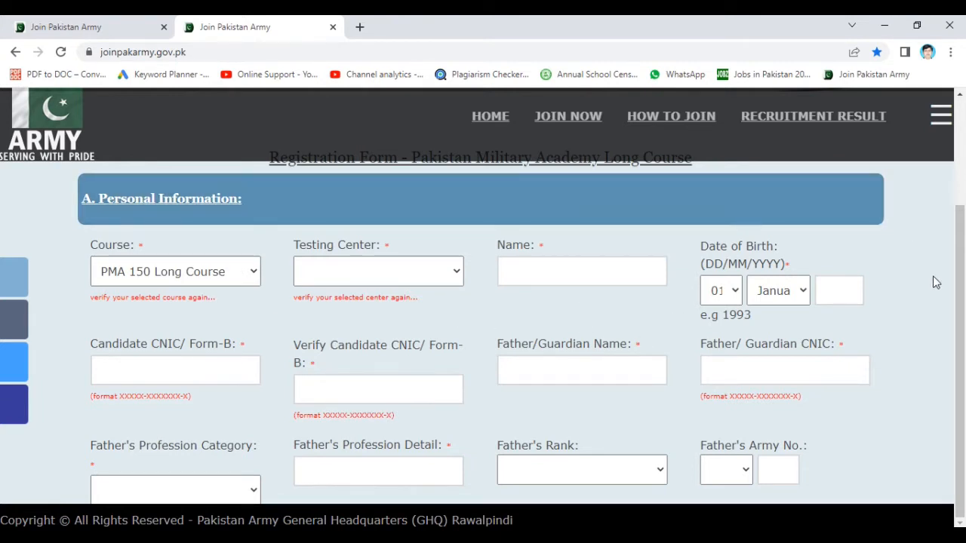
- Select PMA 150 Long Course as the course and ASRC Lahore as the testing center
drag(959, 275, 965, 243)
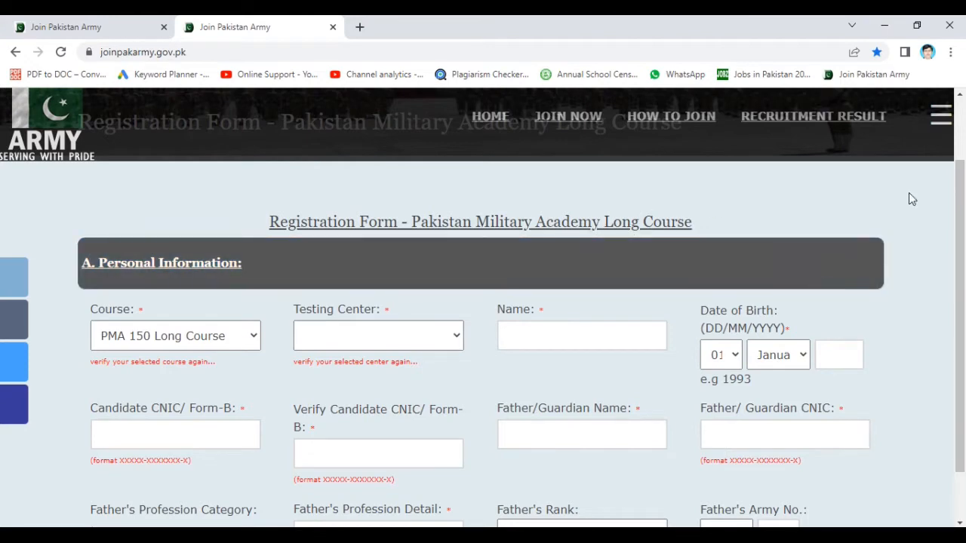
drag(962, 215, 962, 259)
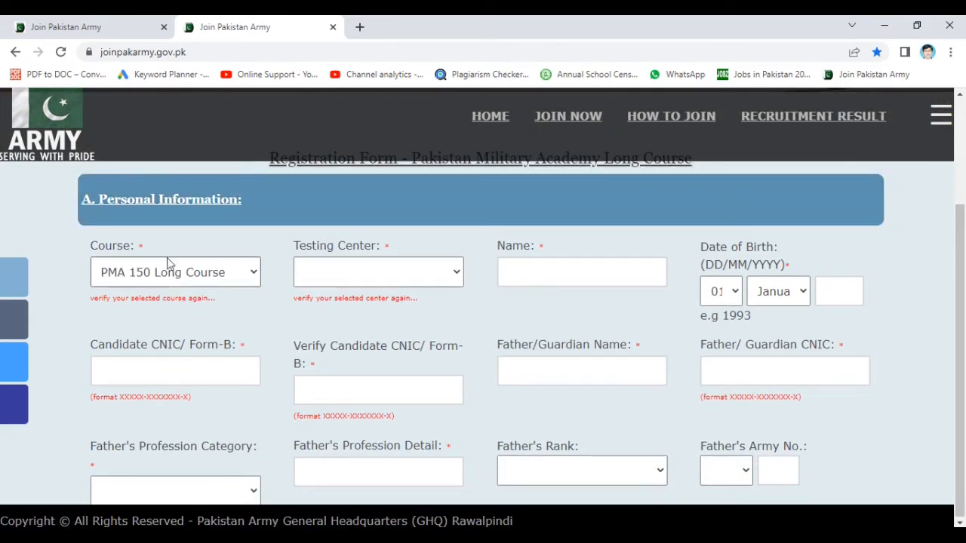
click(249, 279)
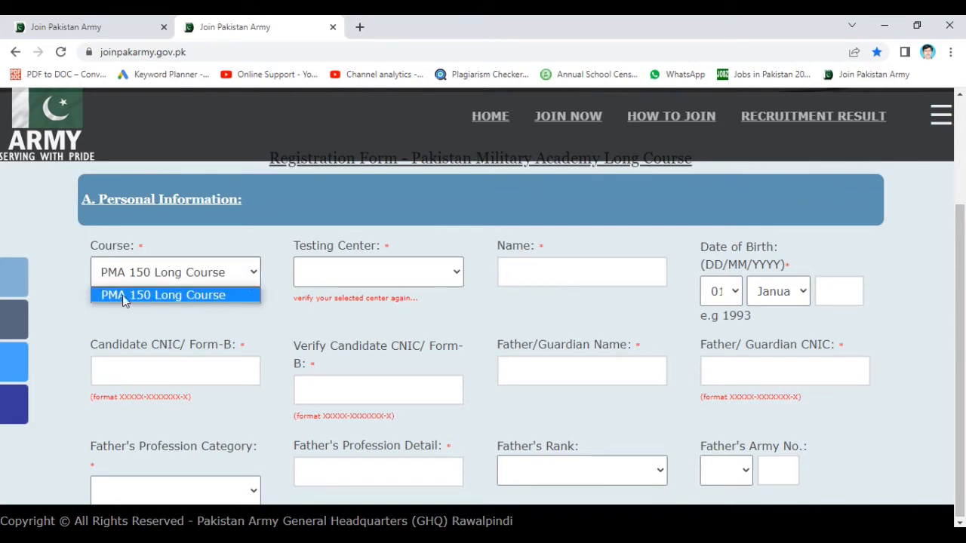
click(155, 295)
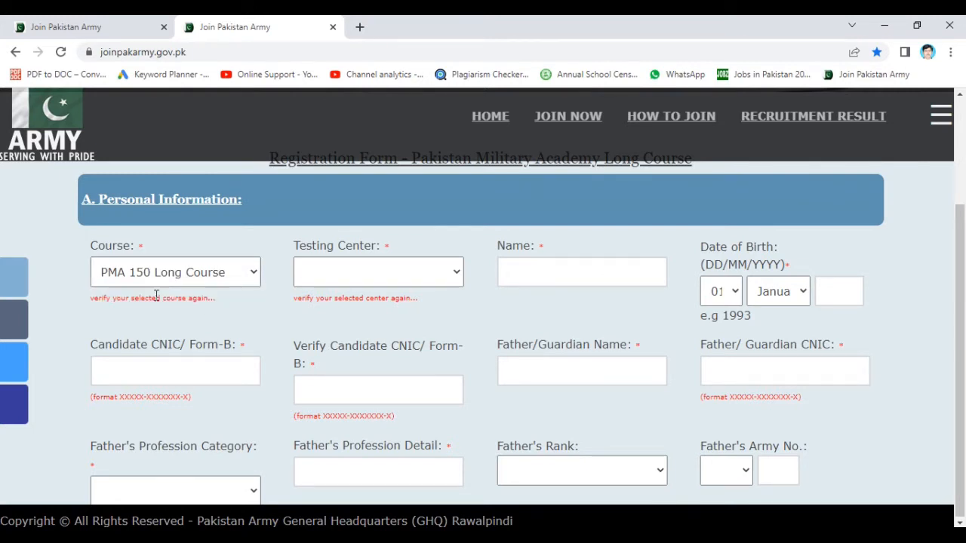
click(397, 275)
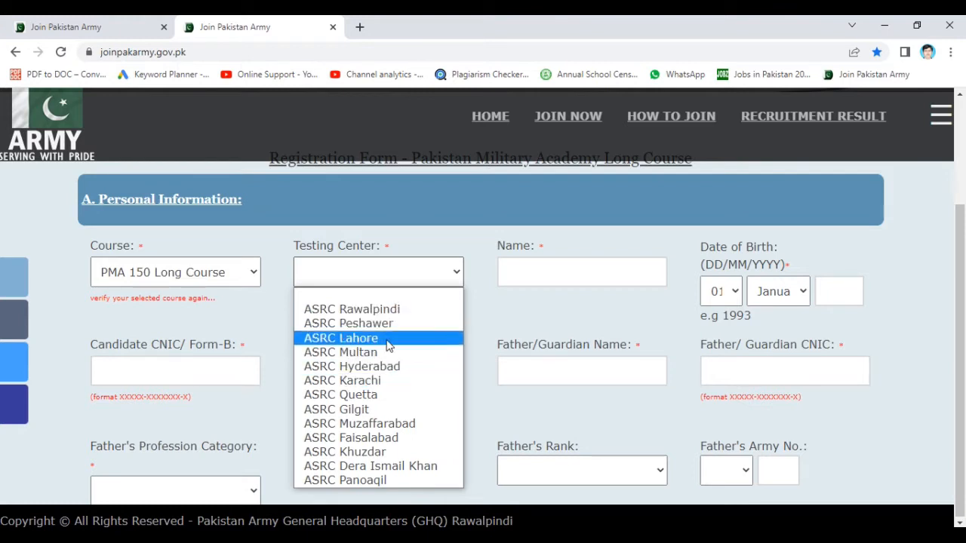
click(387, 344)
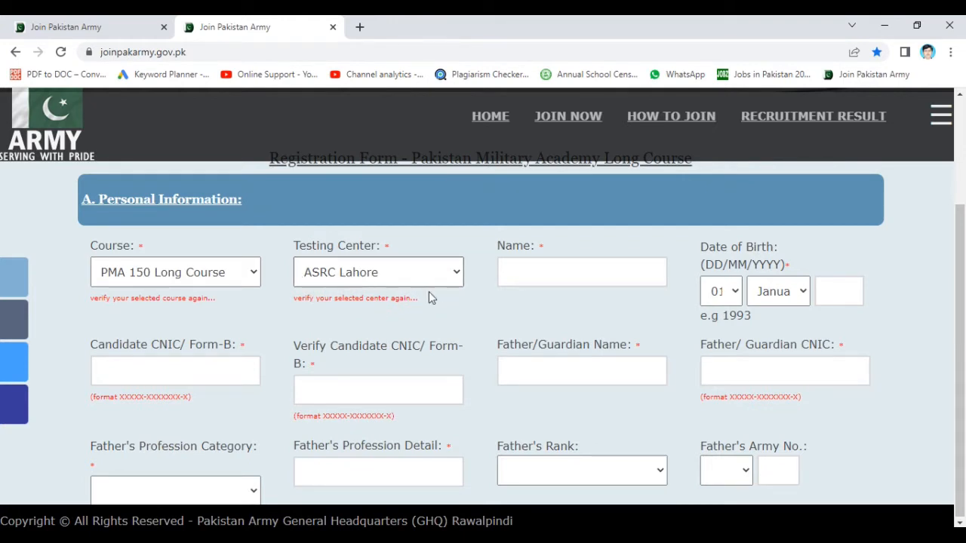
- Enter the candidate's name and set the date of birth to 10 May 2005
click(557, 268)
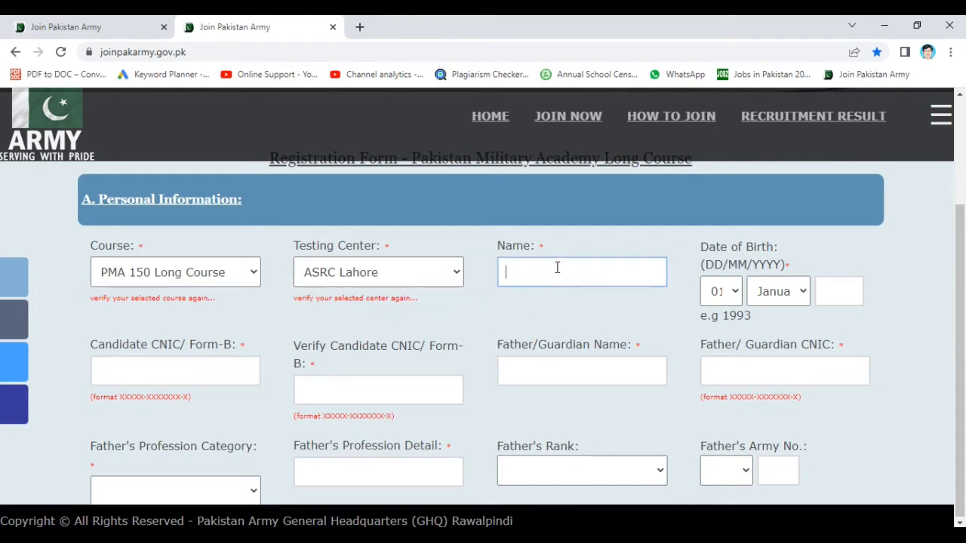
text(ABC)
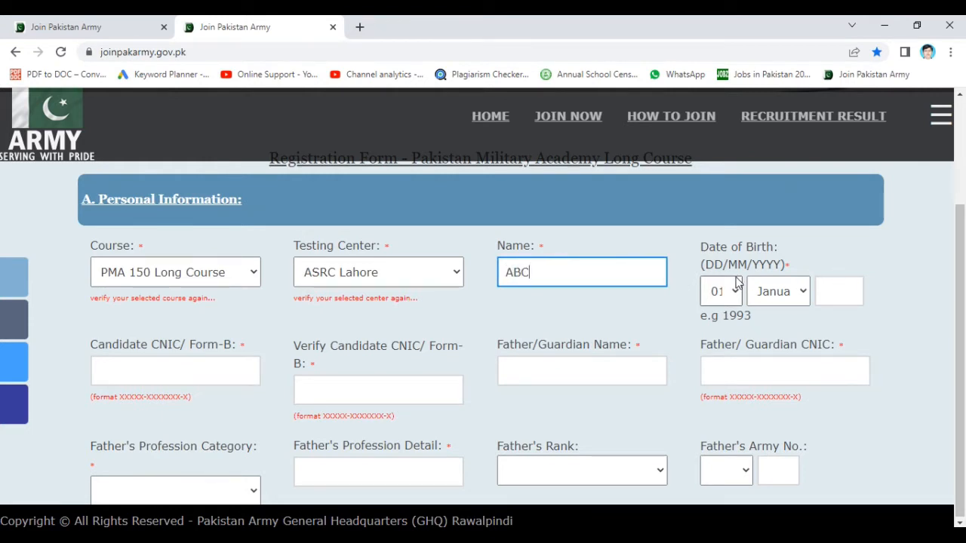
click(734, 299)
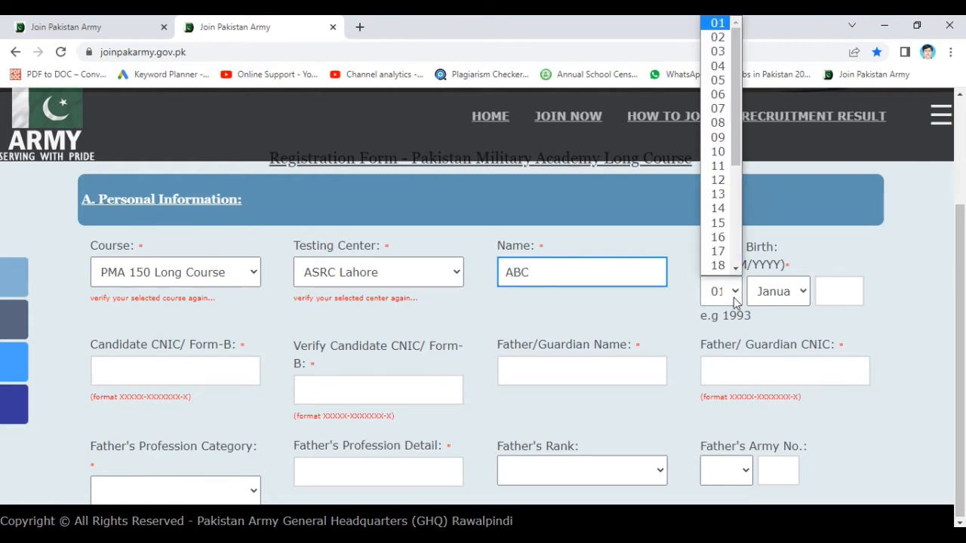
click(724, 157)
click(777, 294)
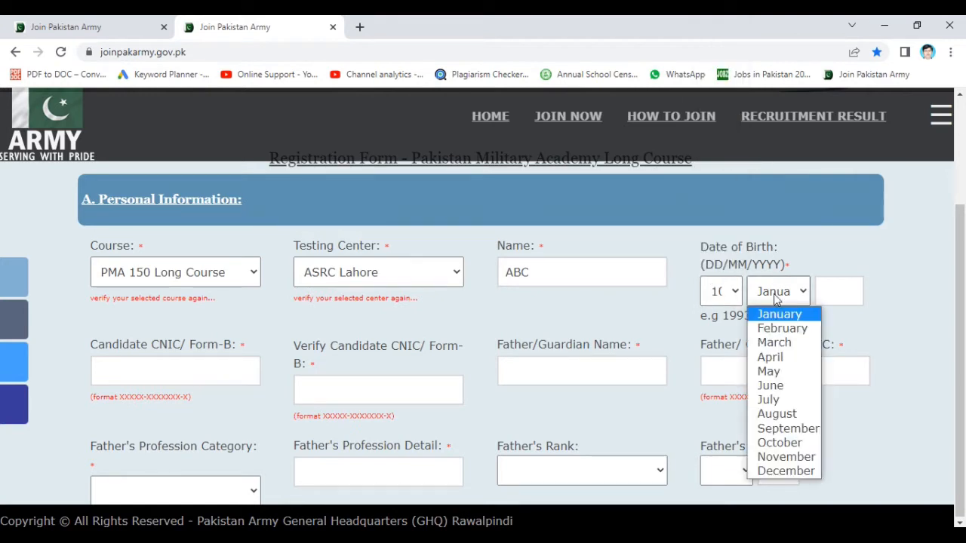
click(769, 371)
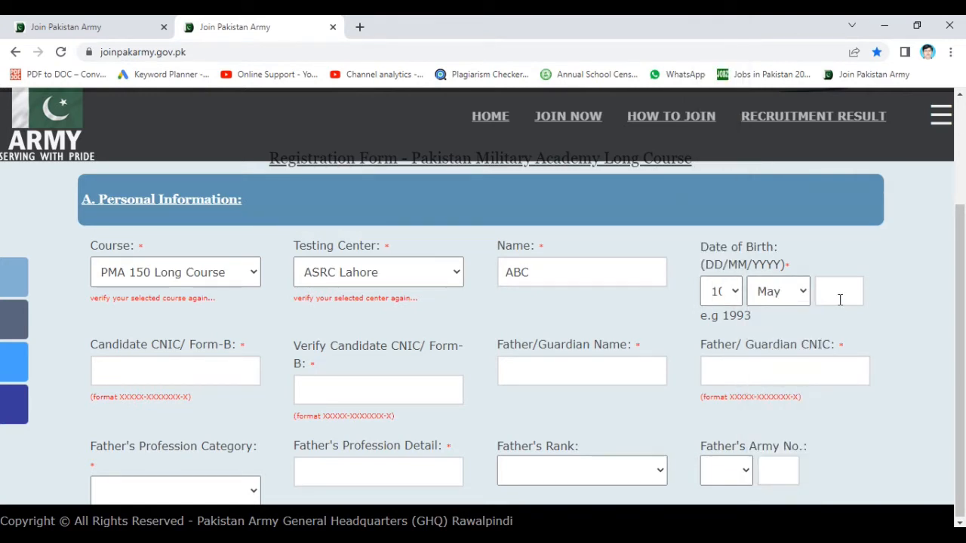
click(840, 299)
text(2005)
- Enter the candidate's CNIC number and the CNIC verification entry
click(481, 343)
scroll(480, 341, down, 1)
scroll(481, 343, down, 1)
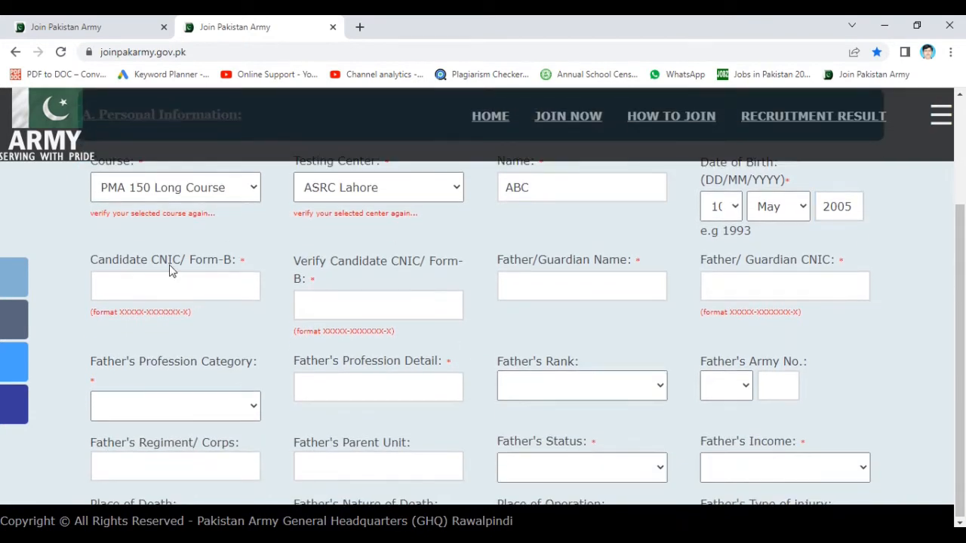
click(200, 296)
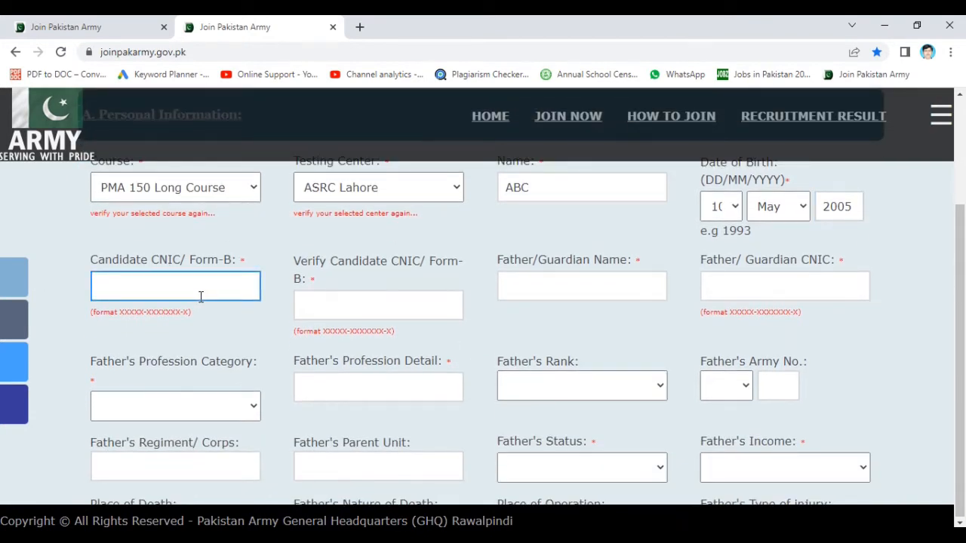
text(33422222222222)
click(337, 308)
text(32432422233)
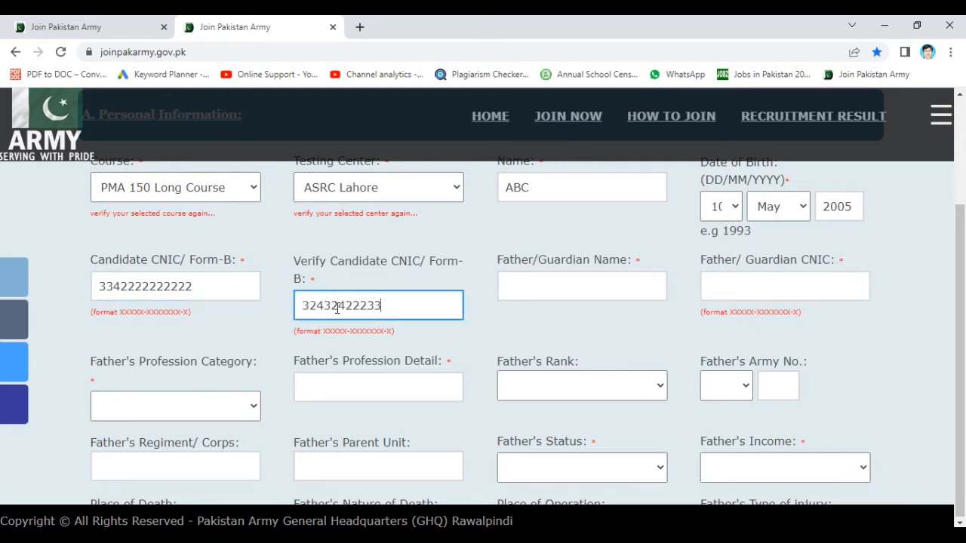
- Fill in the father's name and CNIC number, correcting a mistyped start
click(574, 288)
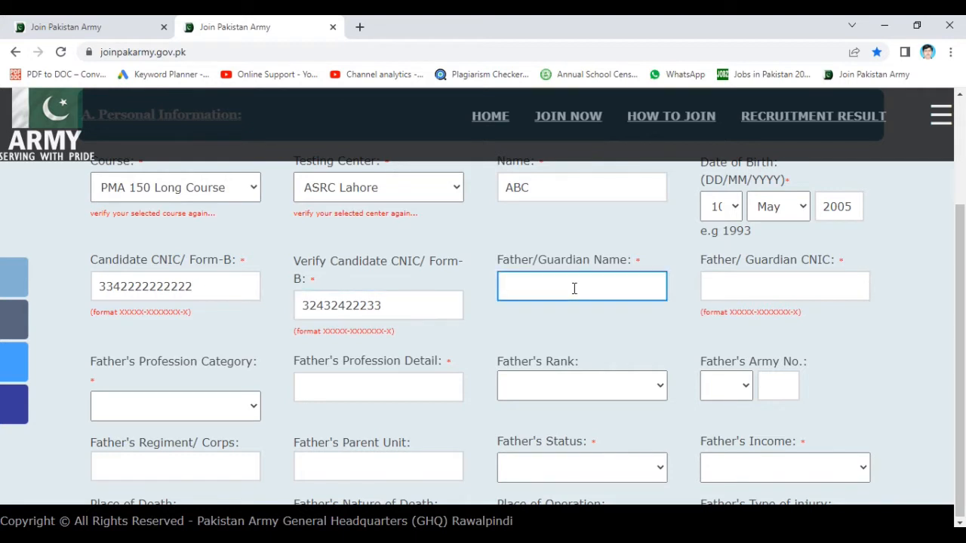
text(A)
click(731, 297)
text(dsq)
key(BackSpace)
key(BackSpace)
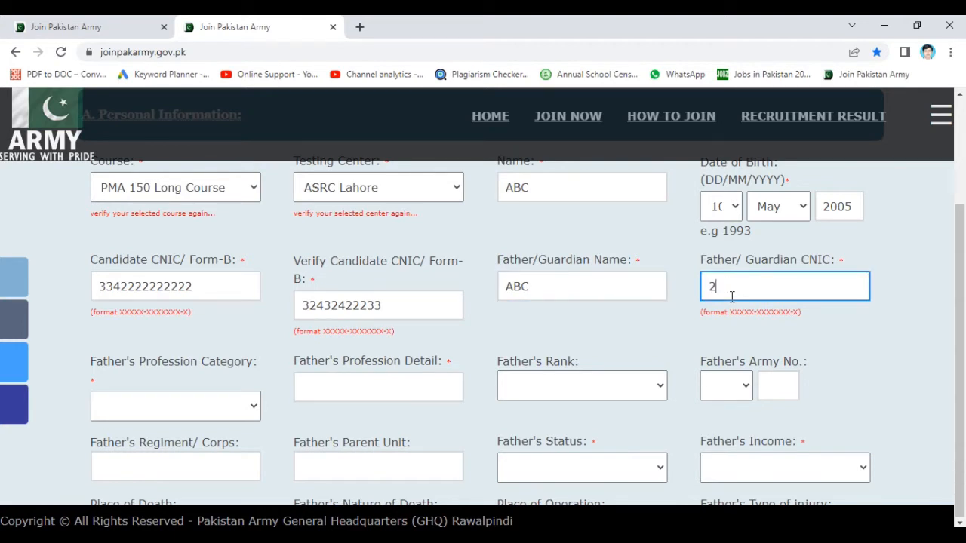
text(3423345553)
- Set the father's profession category to Other with detail 'Clerk', leaving rank and army number prefix blank
click(213, 409)
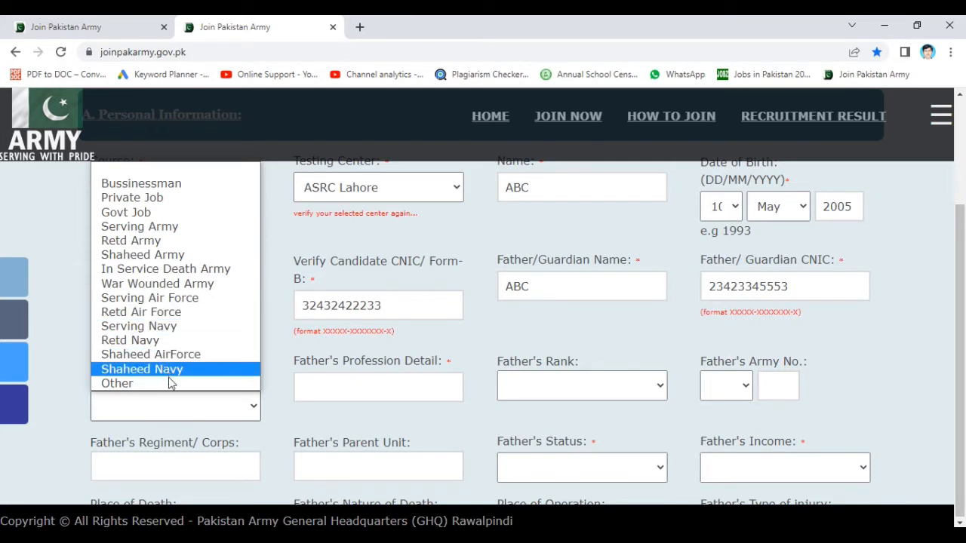
click(177, 383)
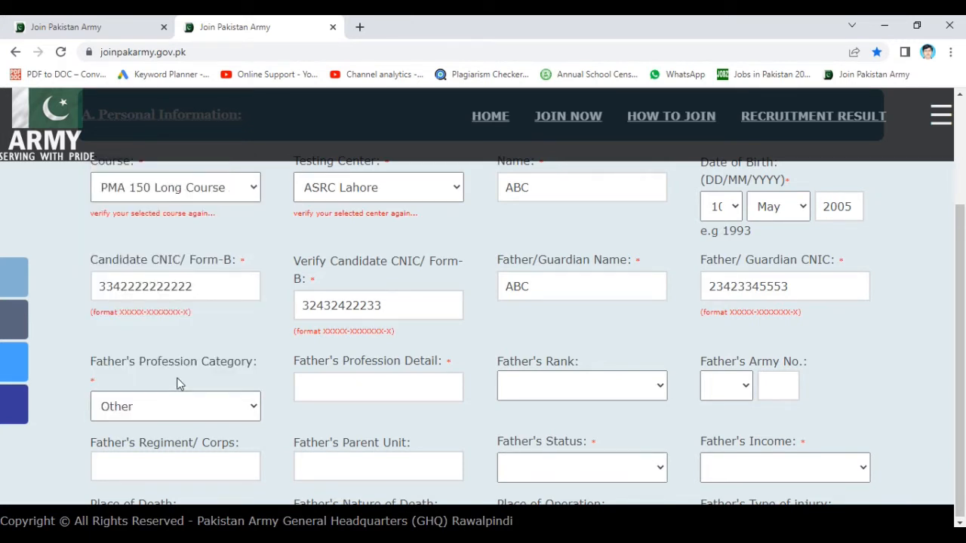
click(370, 401)
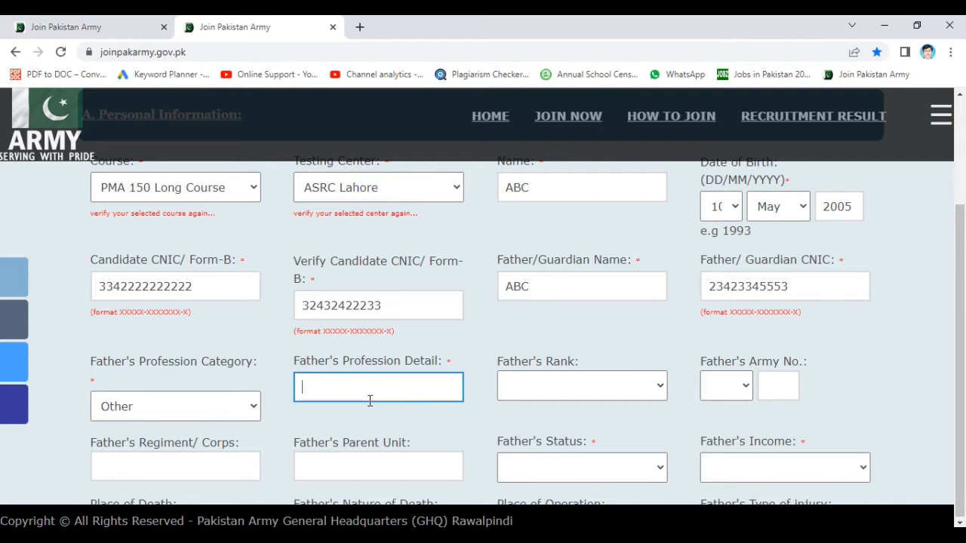
text(Clerk)
click(603, 392)
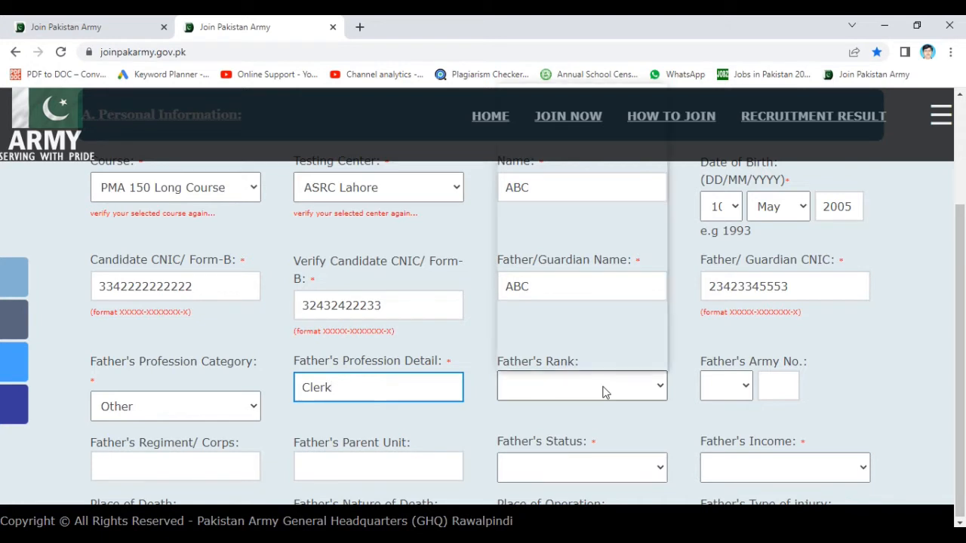
click(602, 392)
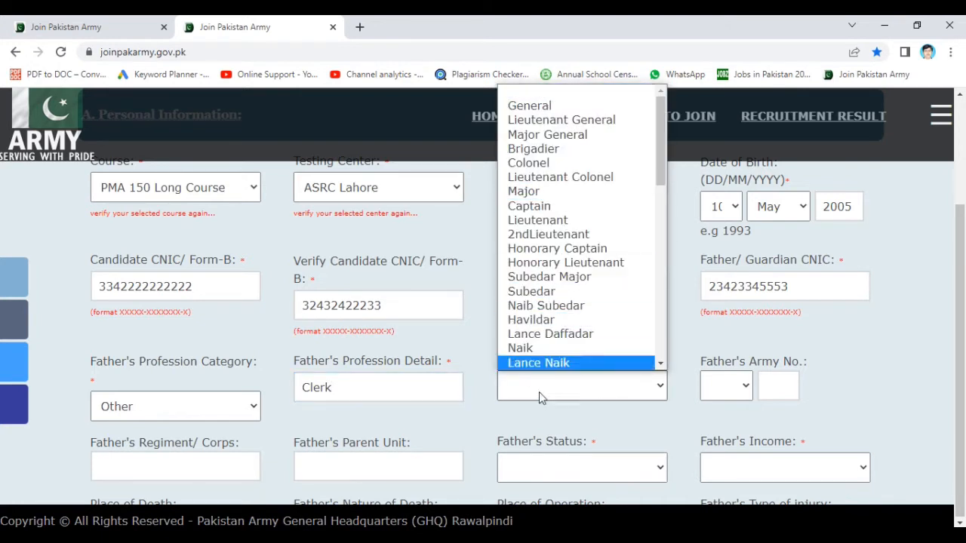
click(463, 331)
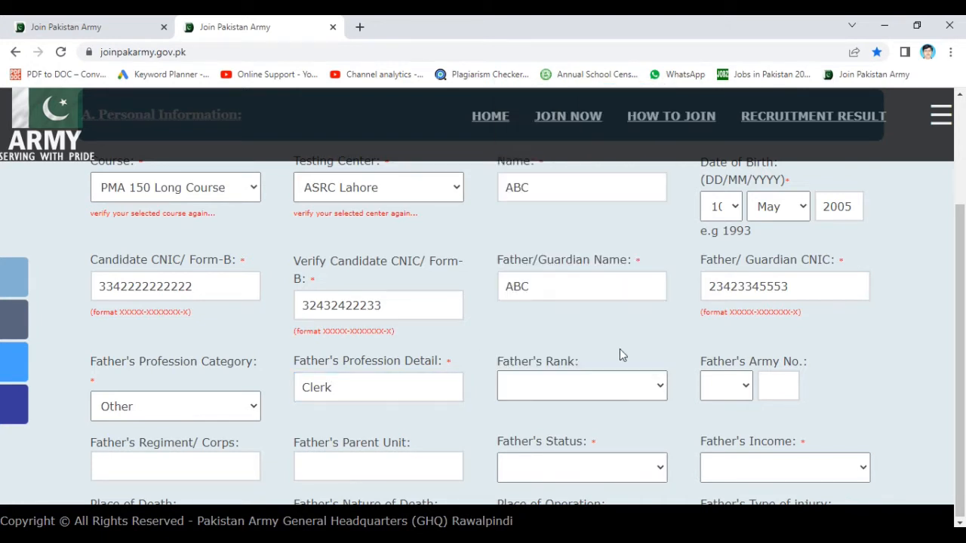
click(746, 385)
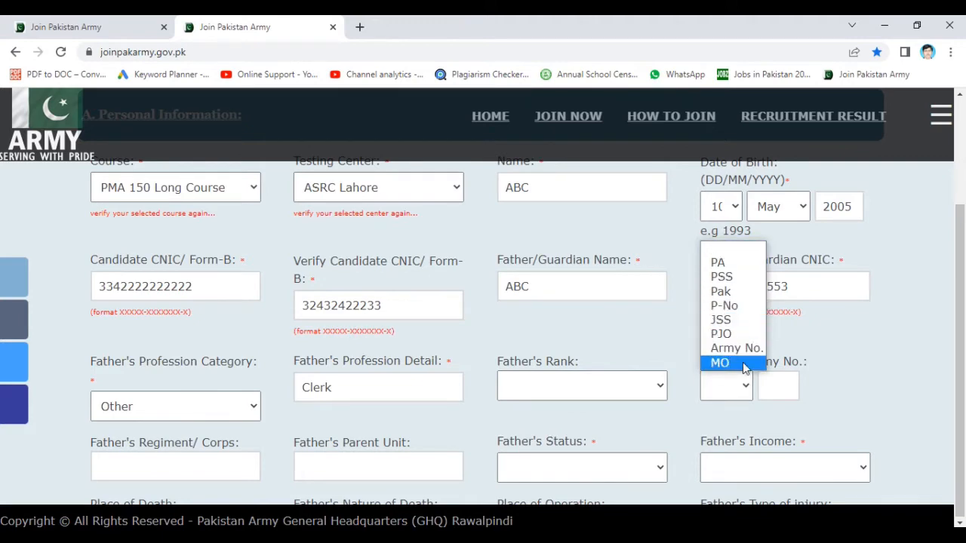
click(559, 431)
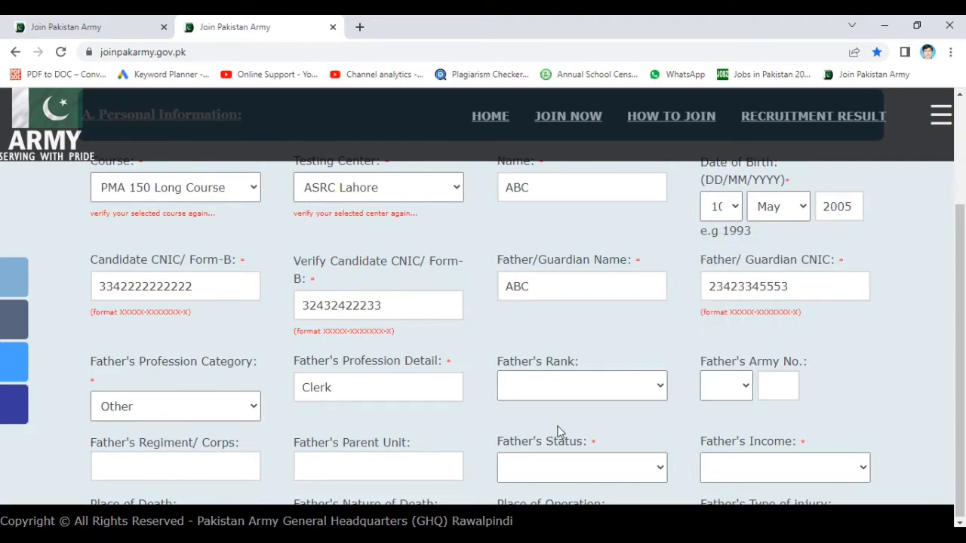
- Enter 'd' as the father's regiment or corps and move to the parent unit
scroll(559, 431, down, 2)
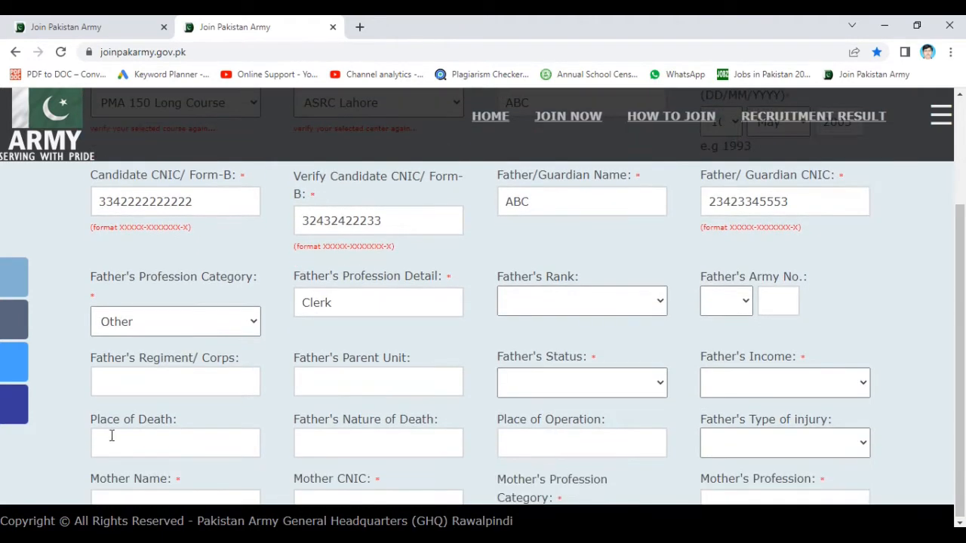
click(181, 394)
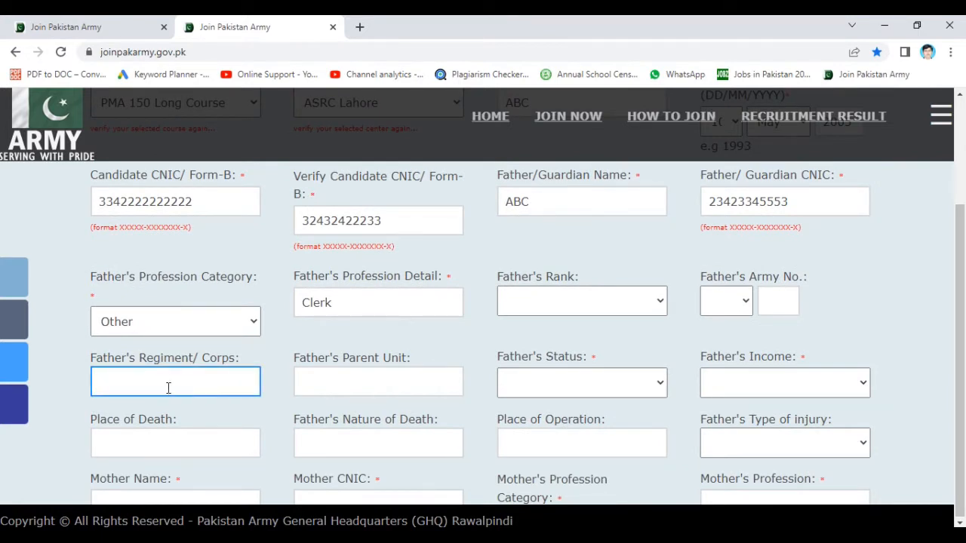
text(d)
click(355, 377)
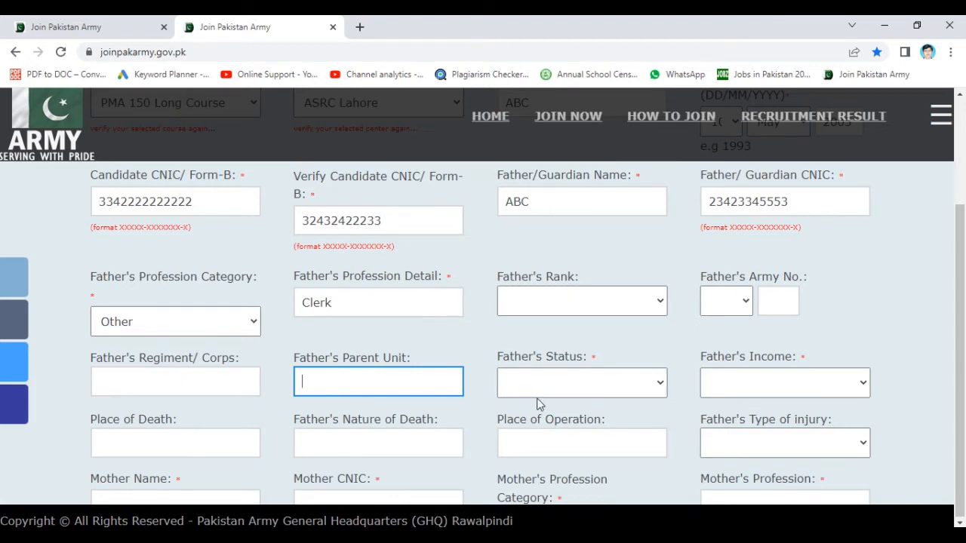
- Mark the father as Alive with income 'More than 26,000 and upto Rs 50,000'
click(551, 382)
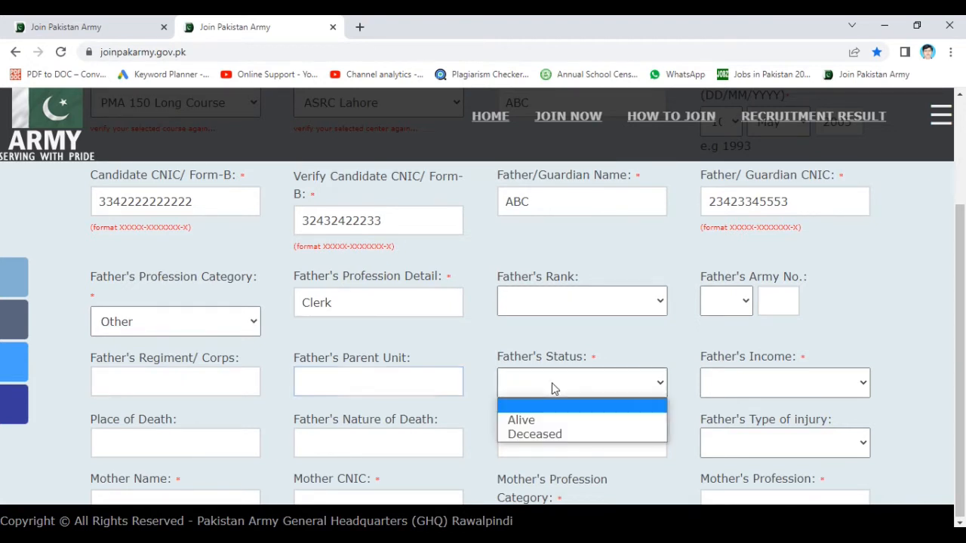
click(552, 422)
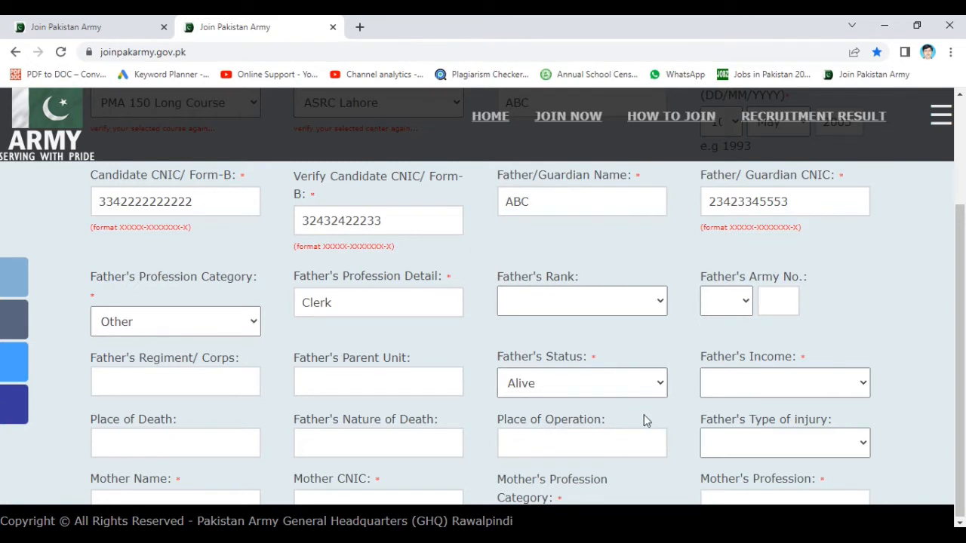
click(738, 388)
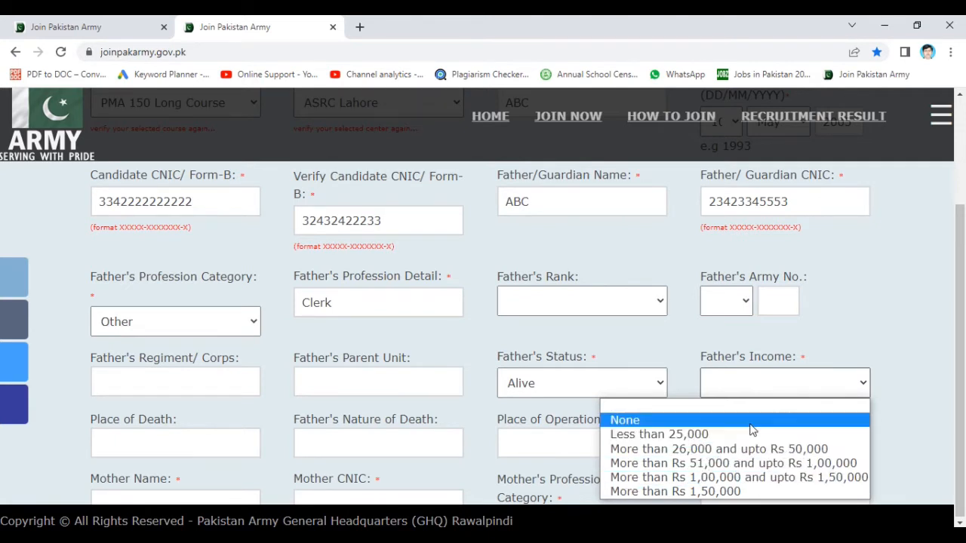
click(744, 451)
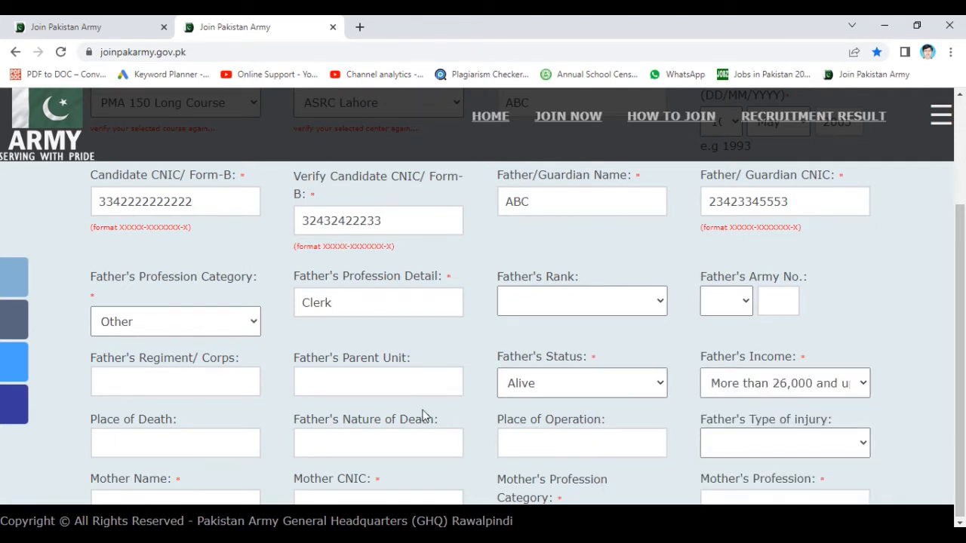
- Enter the father's place of death and 'NAtural' as the nature of death
scroll(421, 414, down, 2)
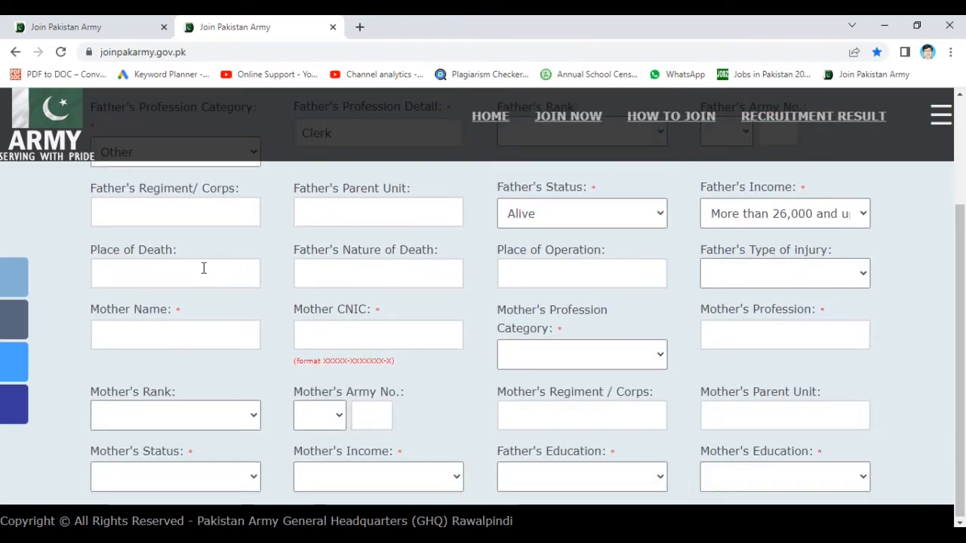
click(201, 268)
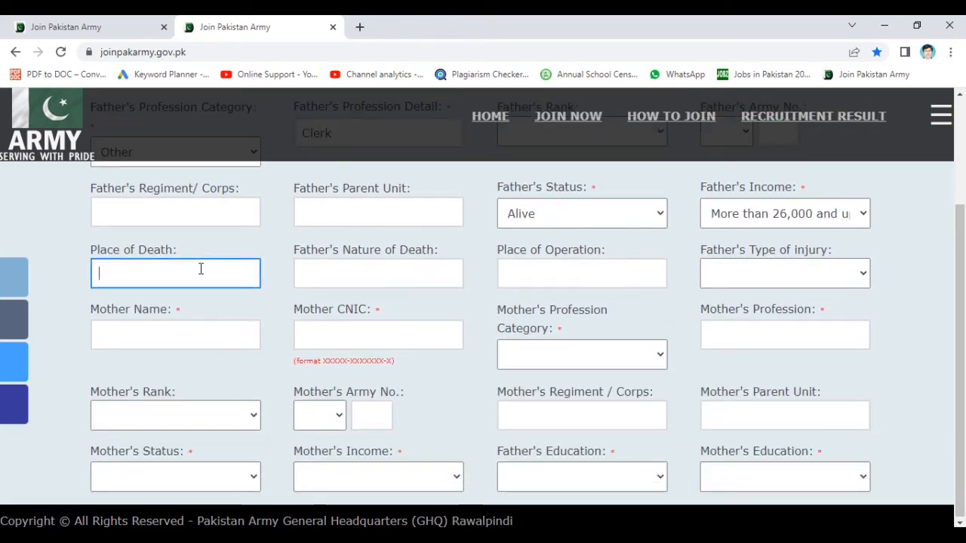
text(d)
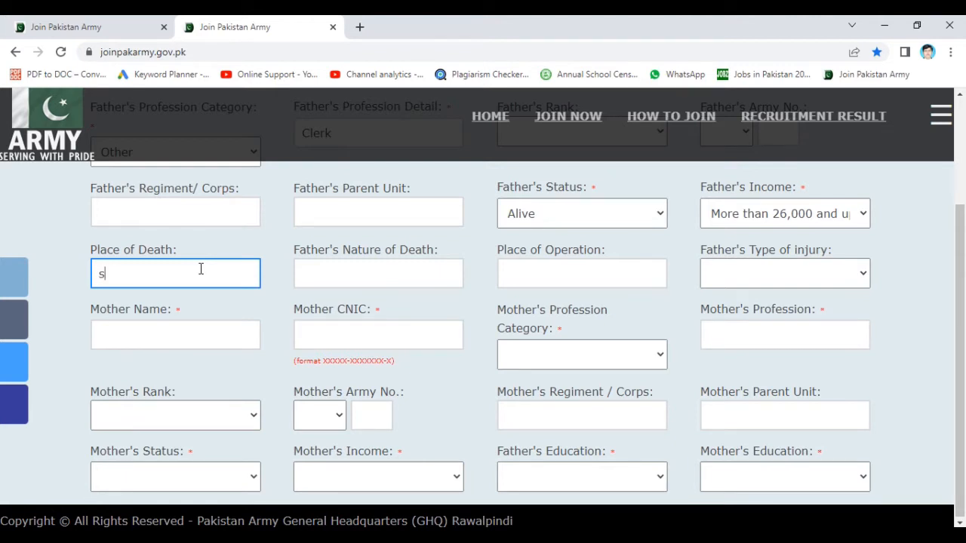
text(df)
click(306, 274)
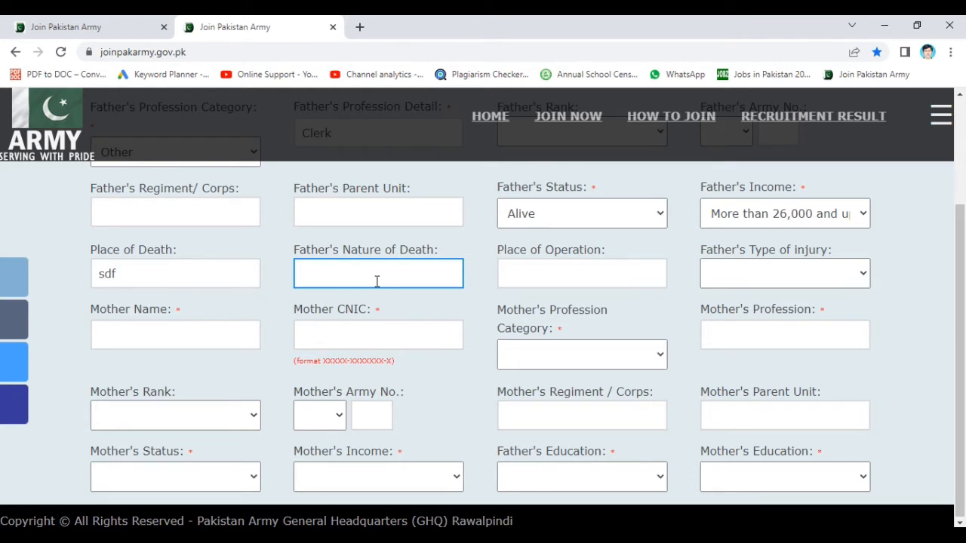
text(NAtural)
- Set the place of operation to 'AXC' and the father's injury type to Minor
click(567, 275)
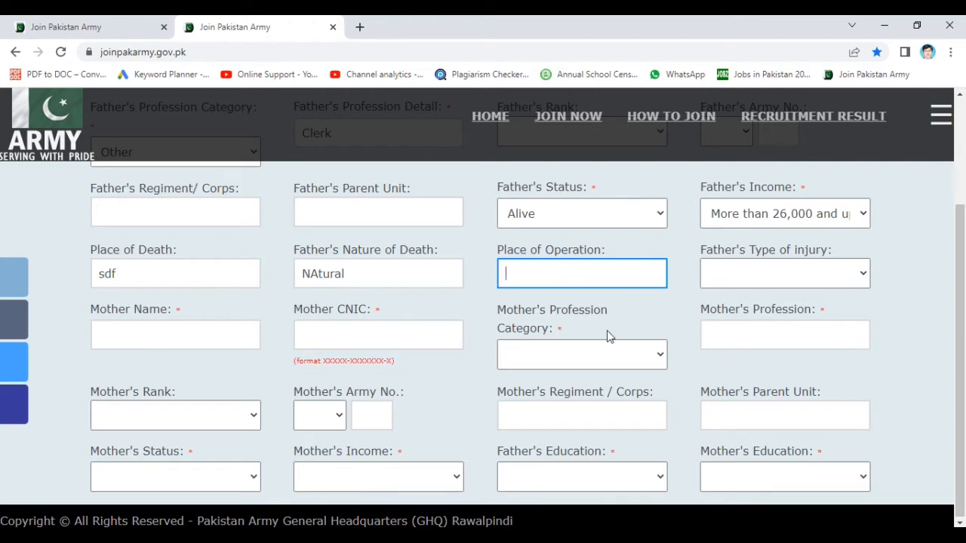
click(549, 327)
click(563, 264)
text(AXC)
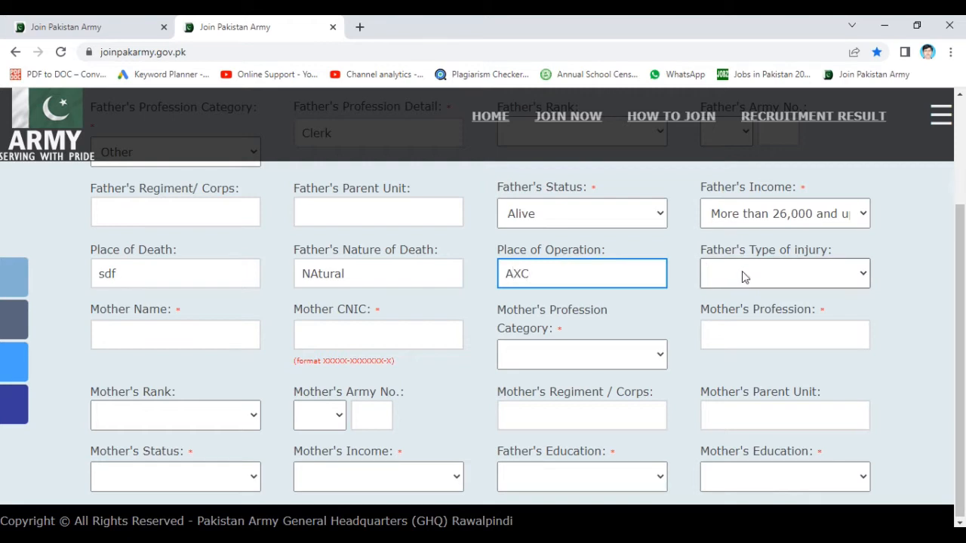
click(742, 275)
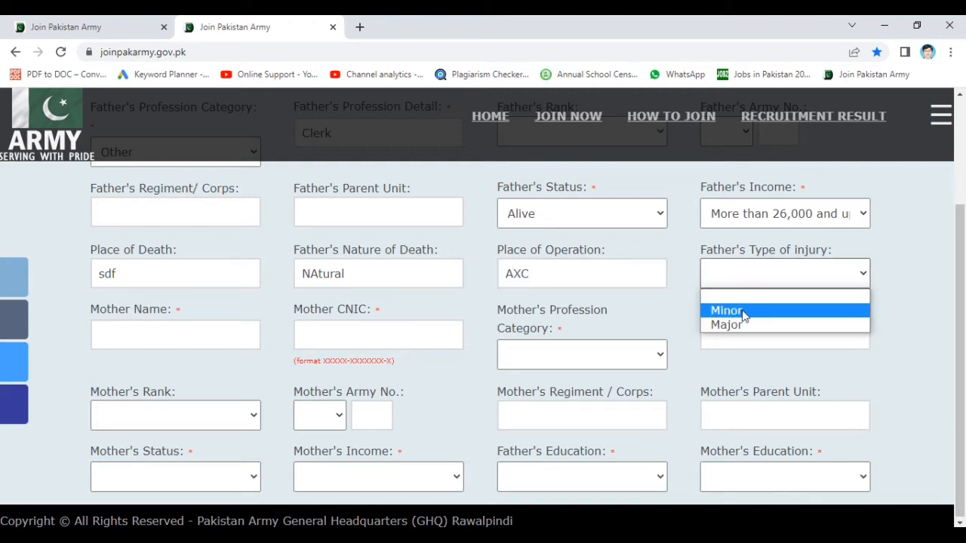
click(743, 316)
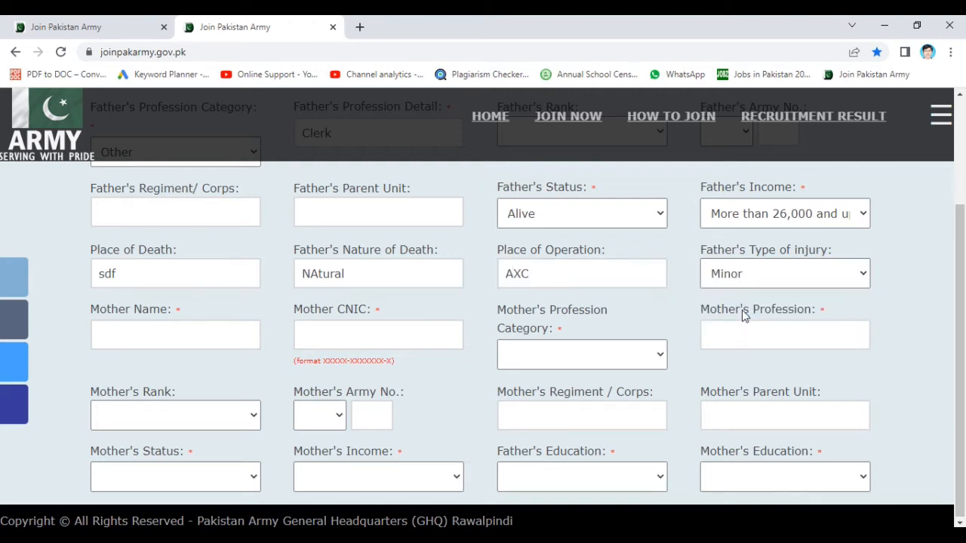
- Enter the mother's name and CNIC number
click(225, 336)
text(AXC)
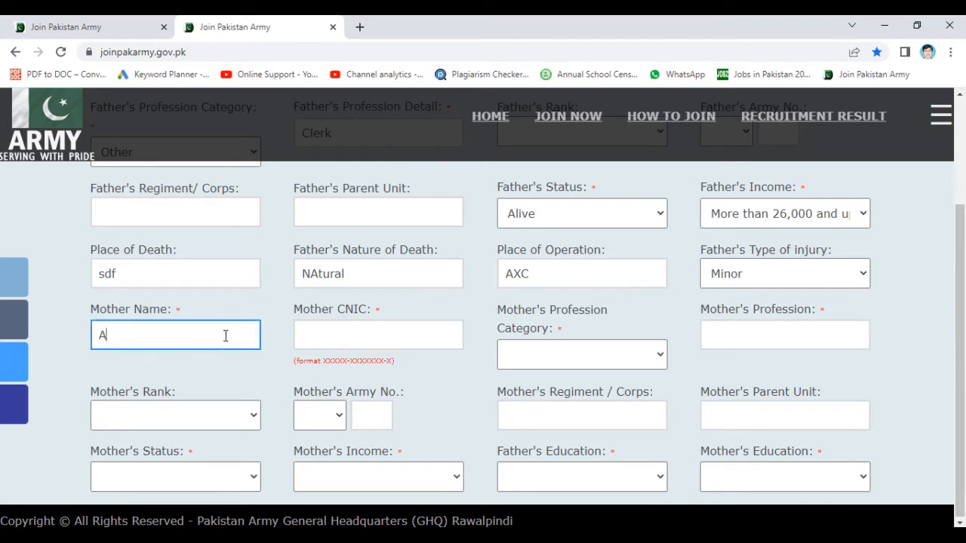
click(356, 349)
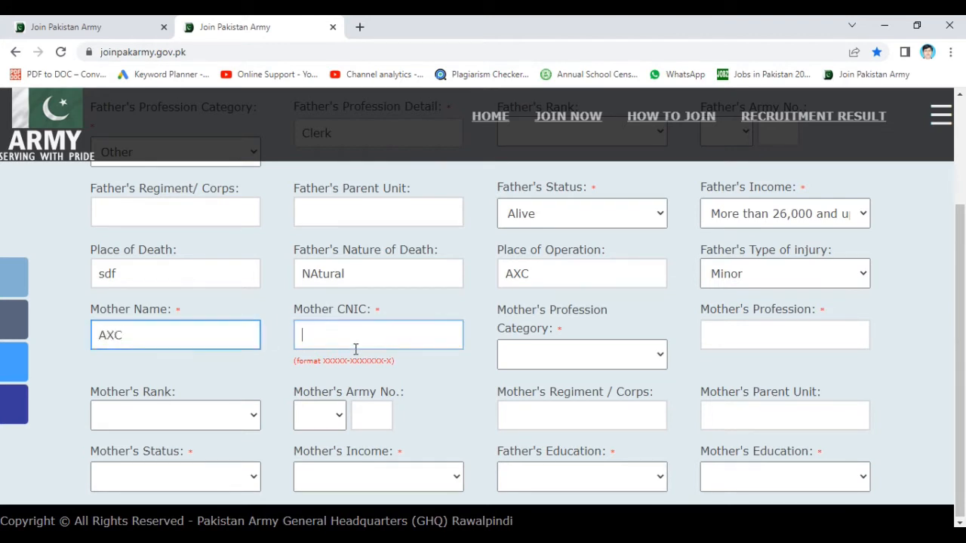
text(3253253453)
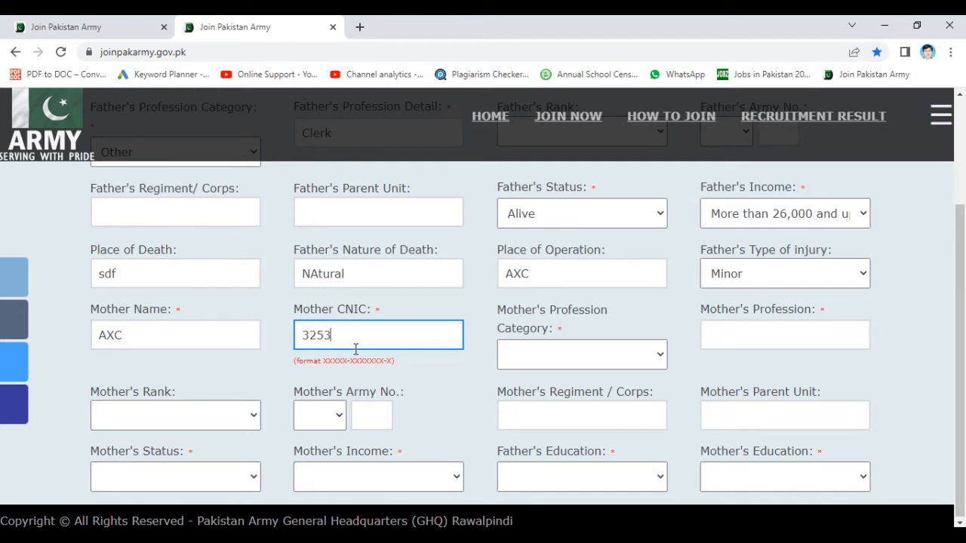
- Set the mother's profession category to House Wife and her profession to 'HouseWife'
click(636, 359)
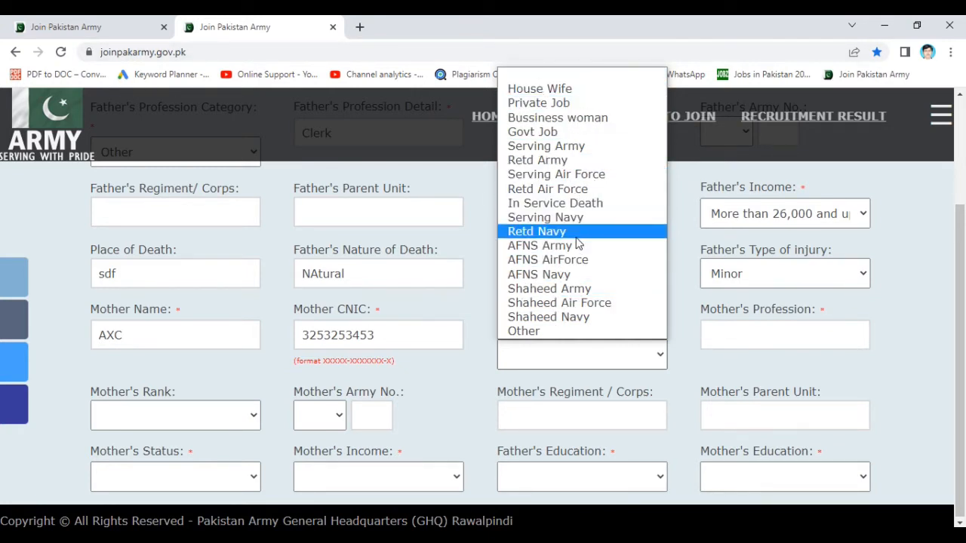
click(602, 90)
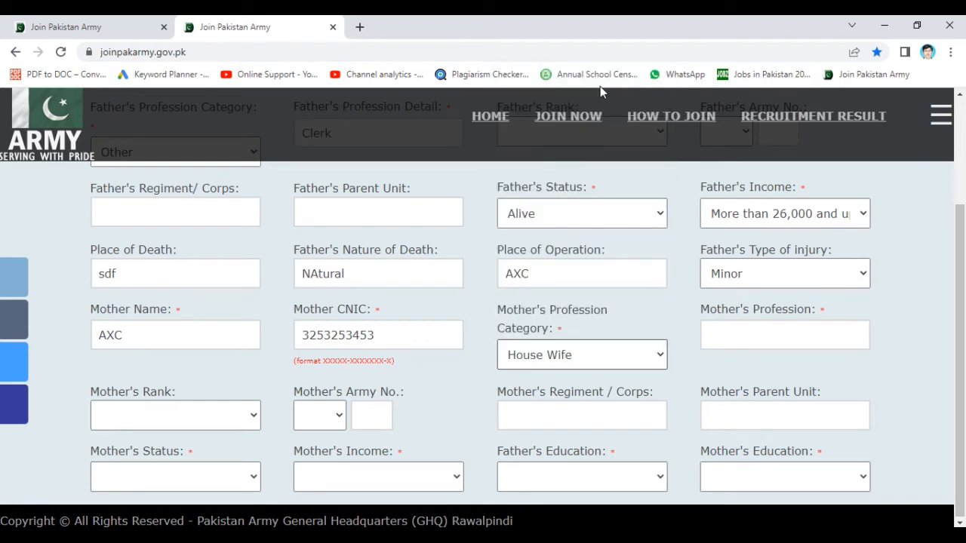
click(787, 349)
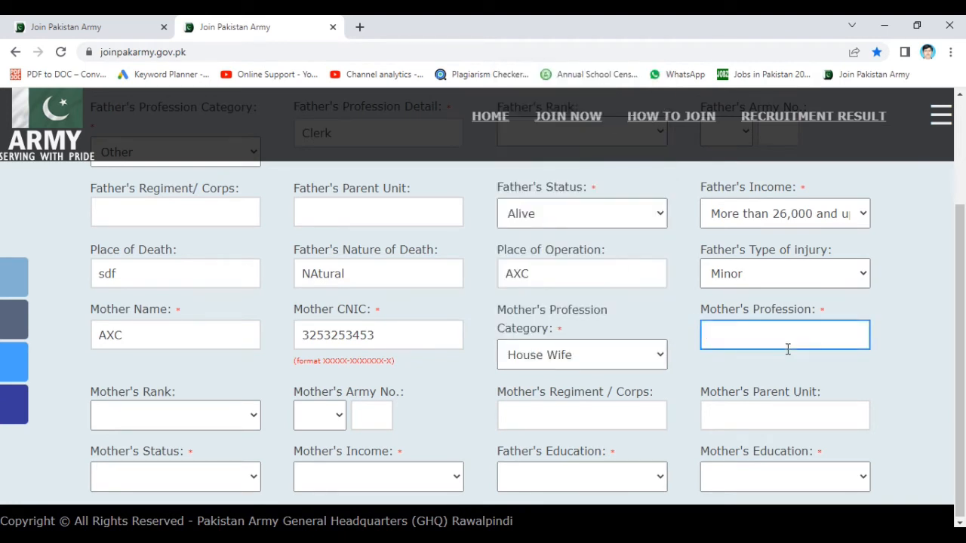
text(HouseWife)
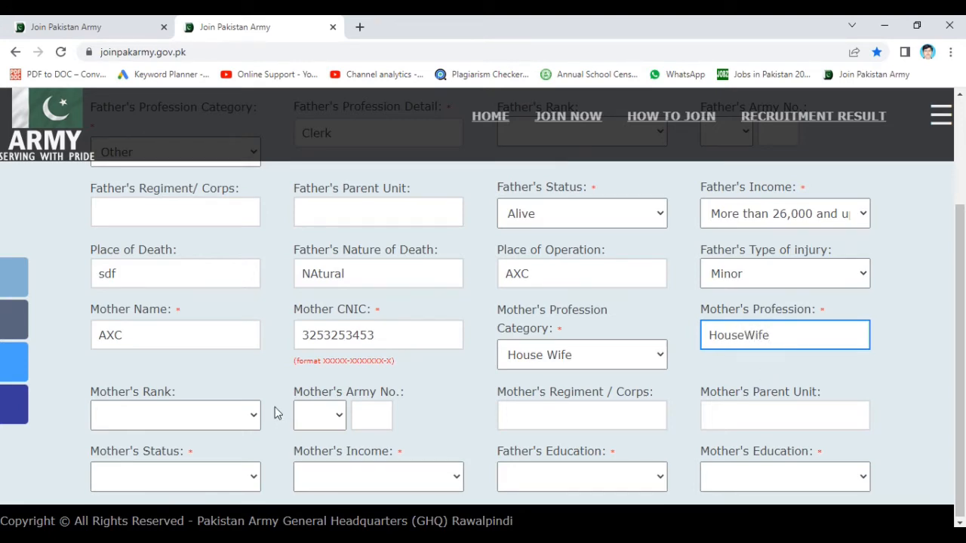
click(257, 376)
- Give the mother army prefix PSS, regiment 'fsaf' and parent unit 'sdfsd', leaving rank and number blank
scroll(257, 378, down, 1)
scroll(257, 381, down, 1)
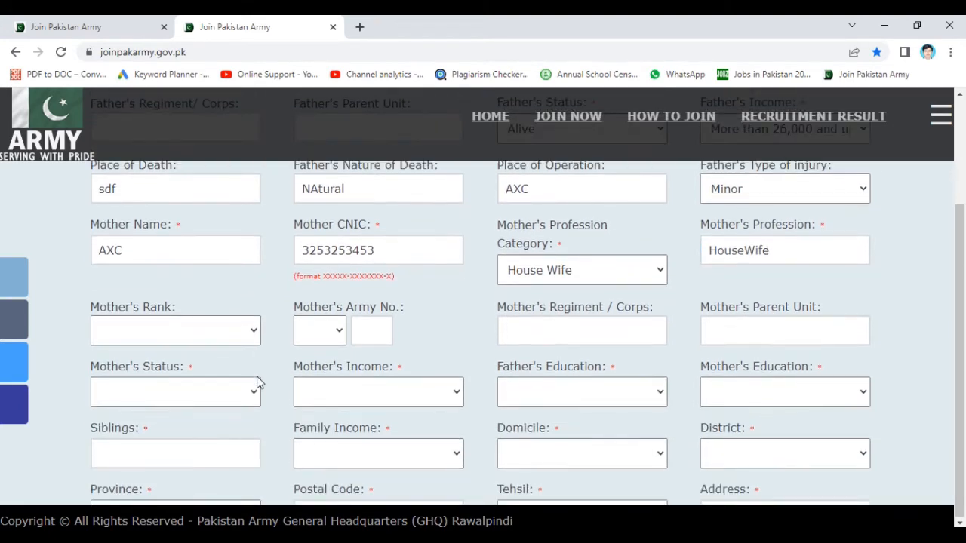
click(252, 332)
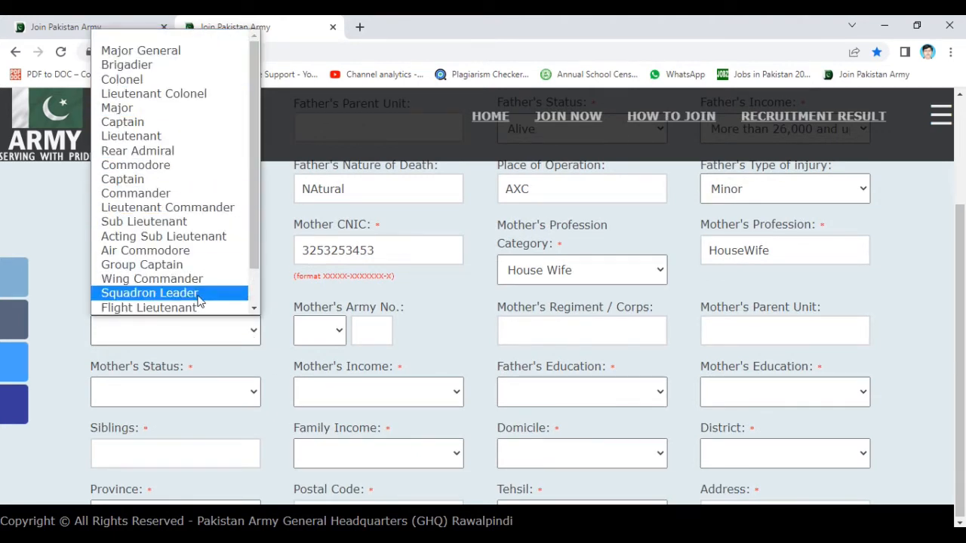
click(355, 339)
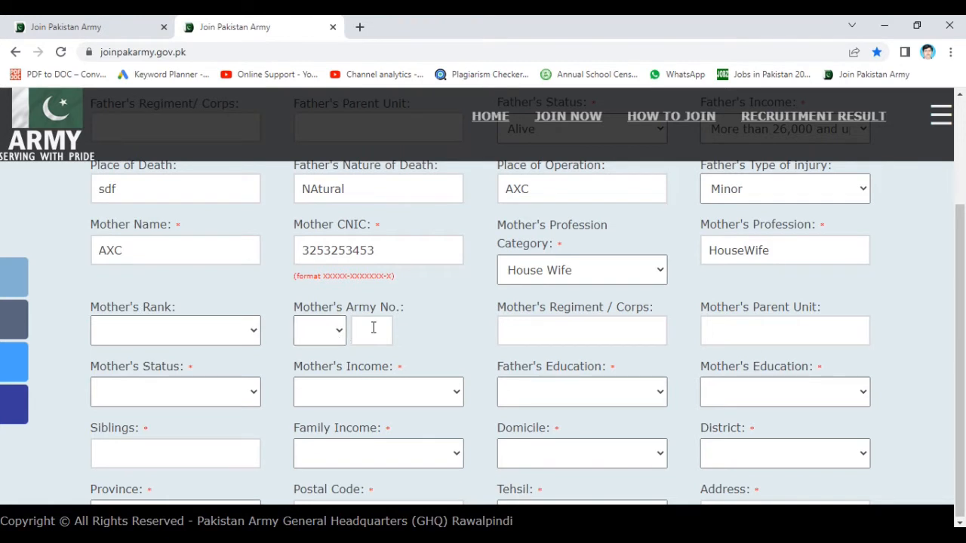
click(334, 329)
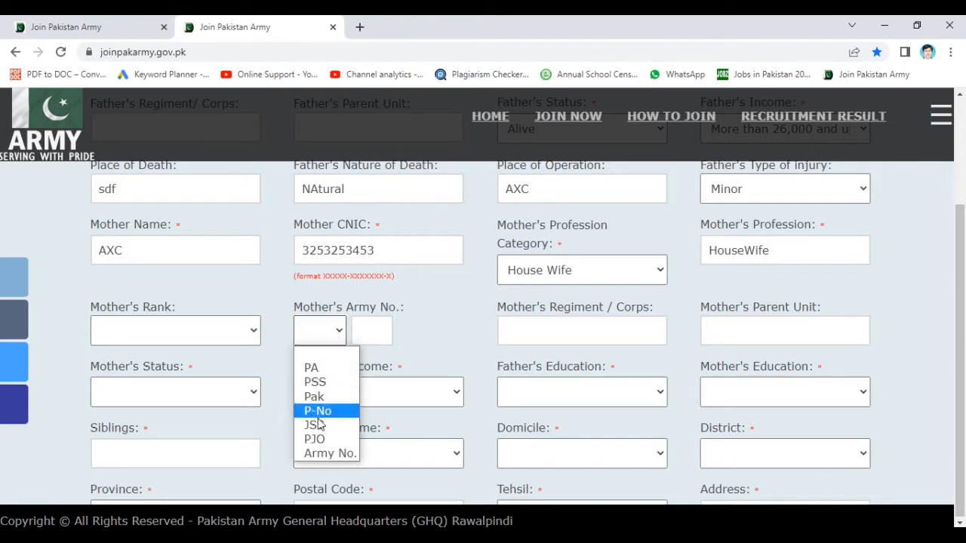
click(319, 388)
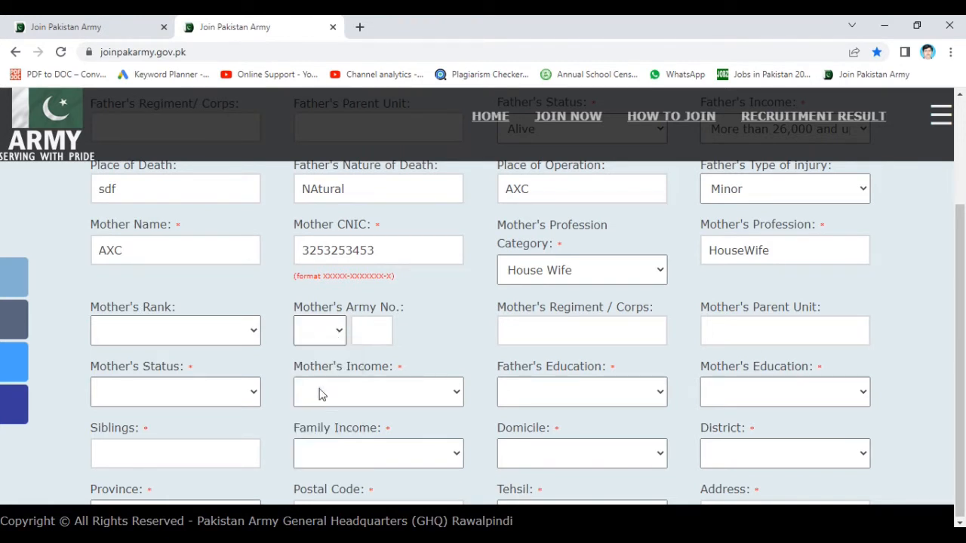
click(360, 325)
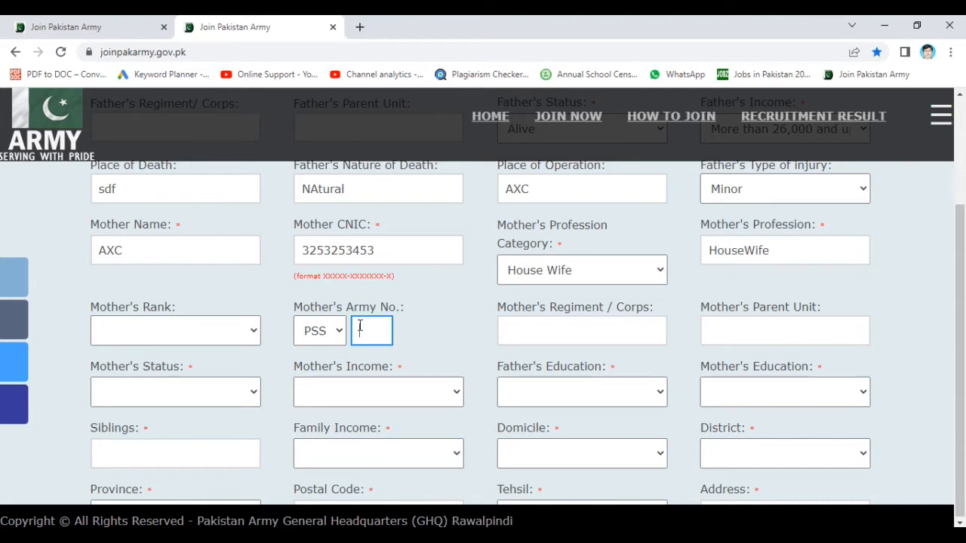
click(426, 324)
click(542, 321)
text(fsaf)
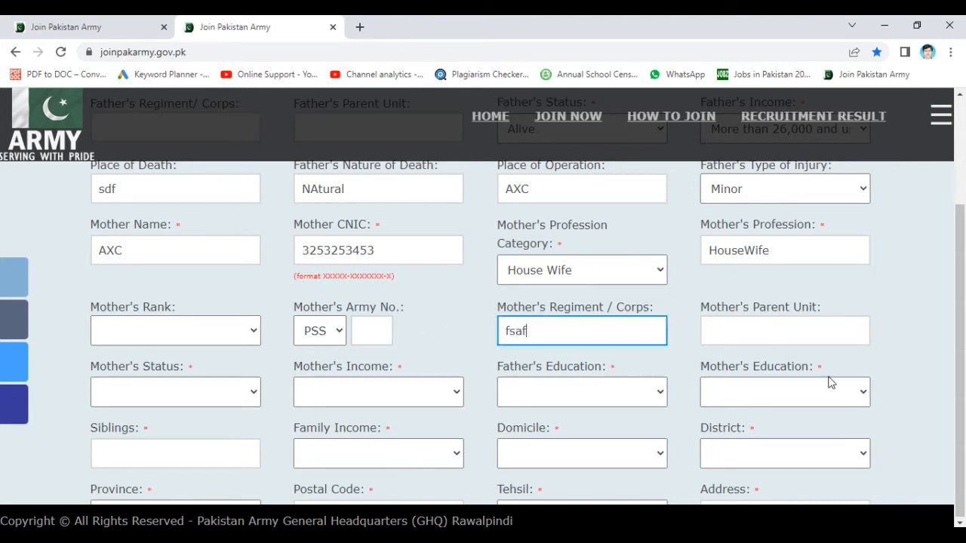
click(773, 332)
text(sdfsd)
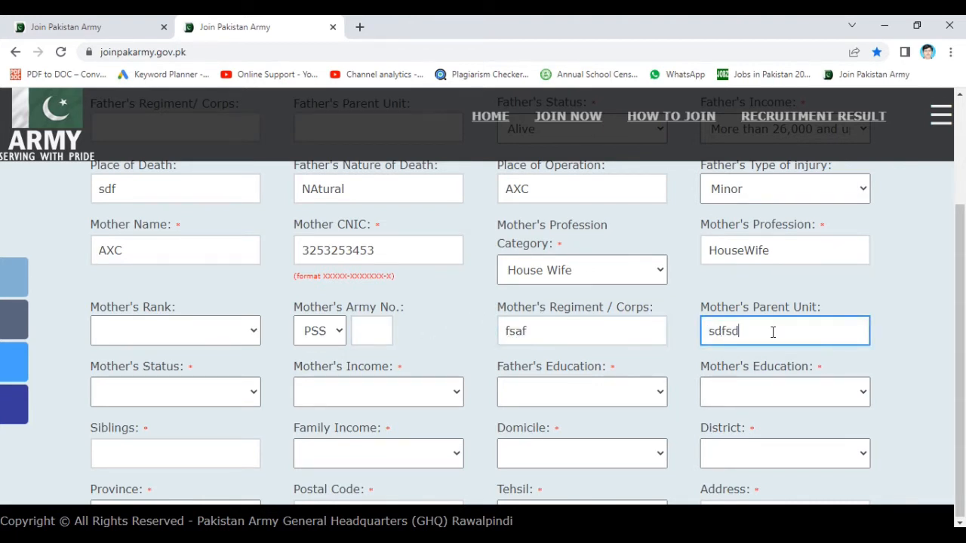
- Mark the mother Alive with income 26,000–50,000; set father's education Intermediate, mother's Matric
click(248, 398)
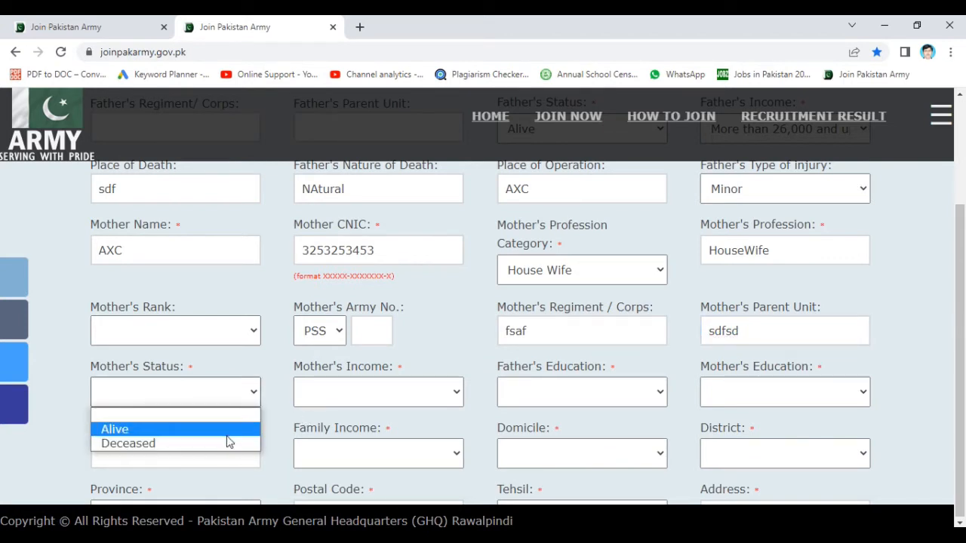
click(227, 437)
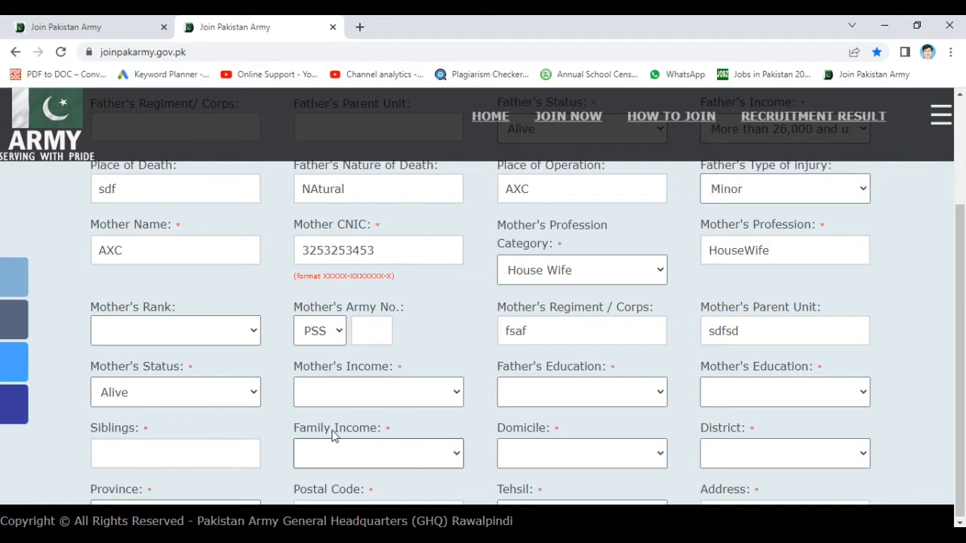
click(414, 395)
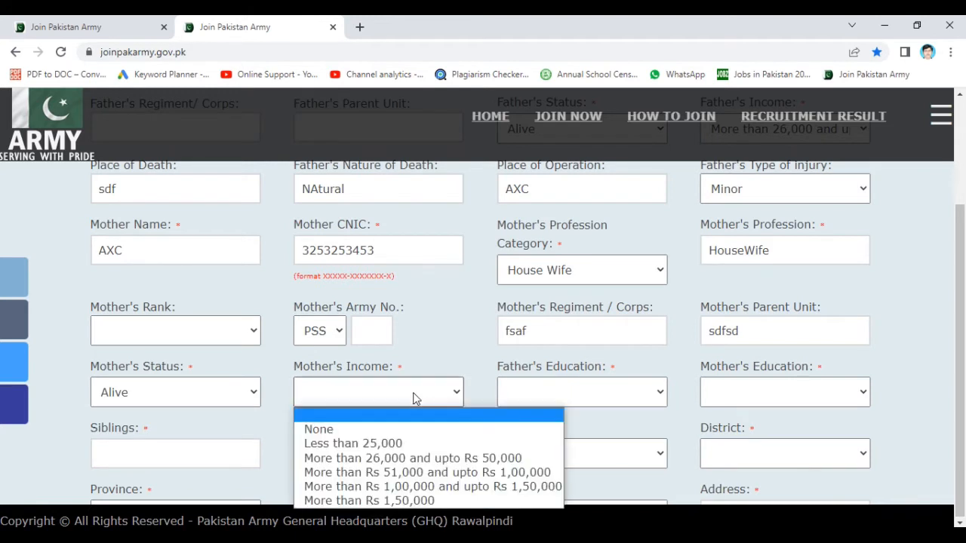
click(385, 463)
click(568, 403)
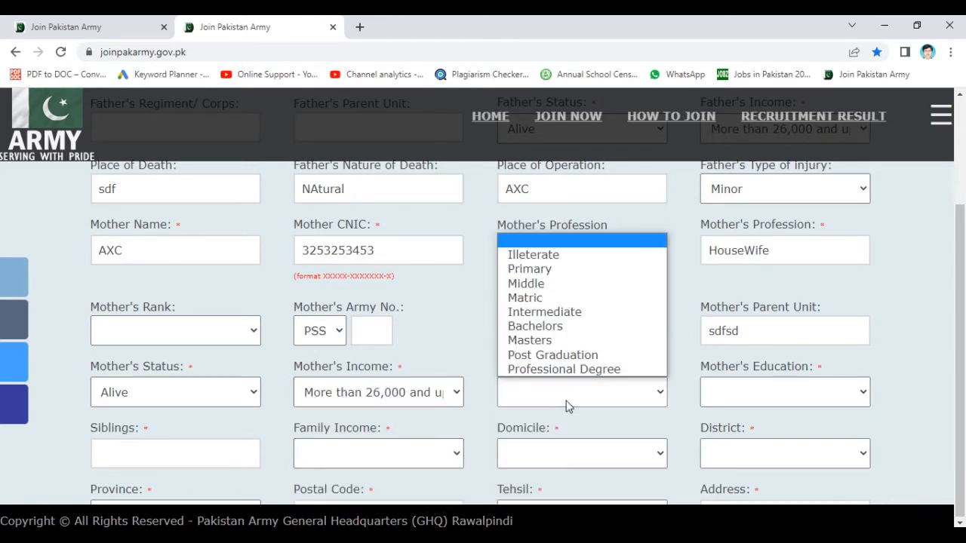
click(546, 313)
click(758, 397)
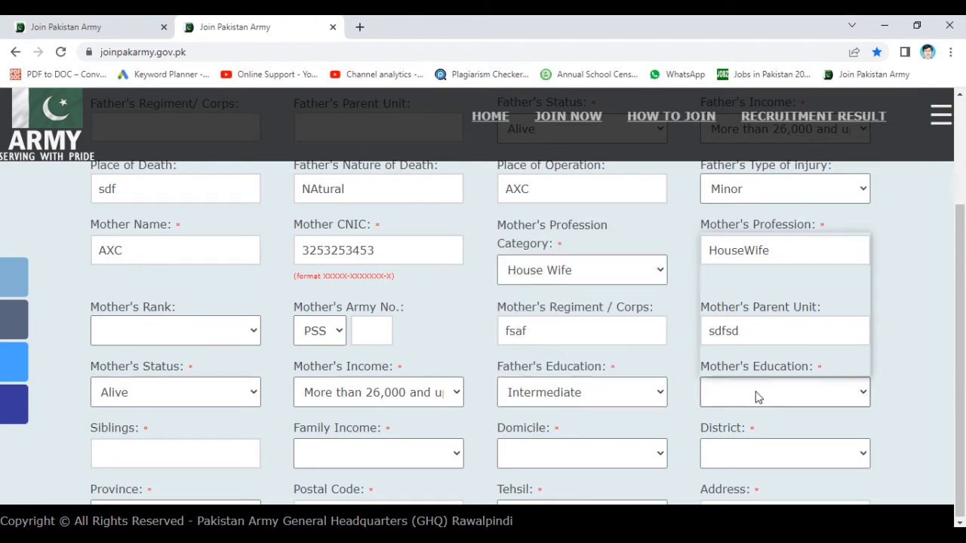
click(729, 299)
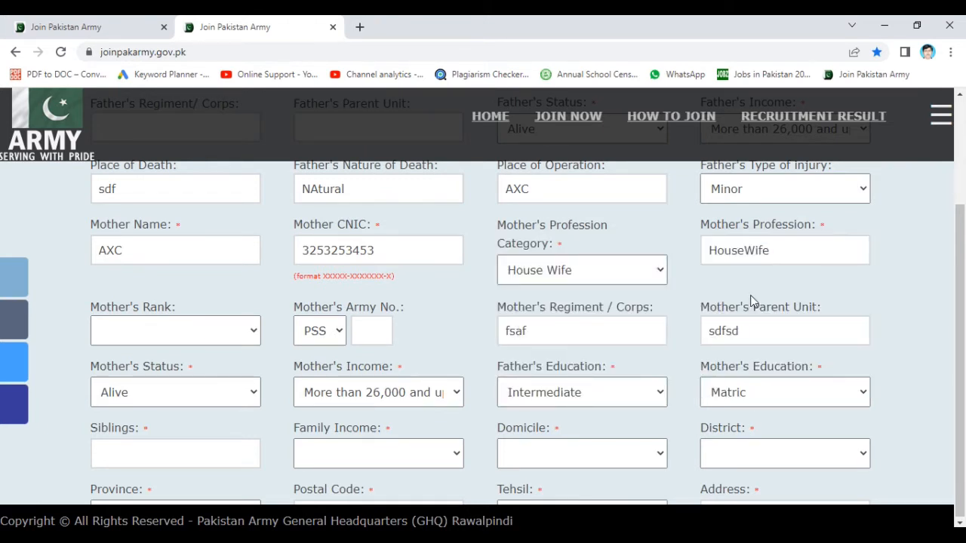
scroll(268, 428, down, 2)
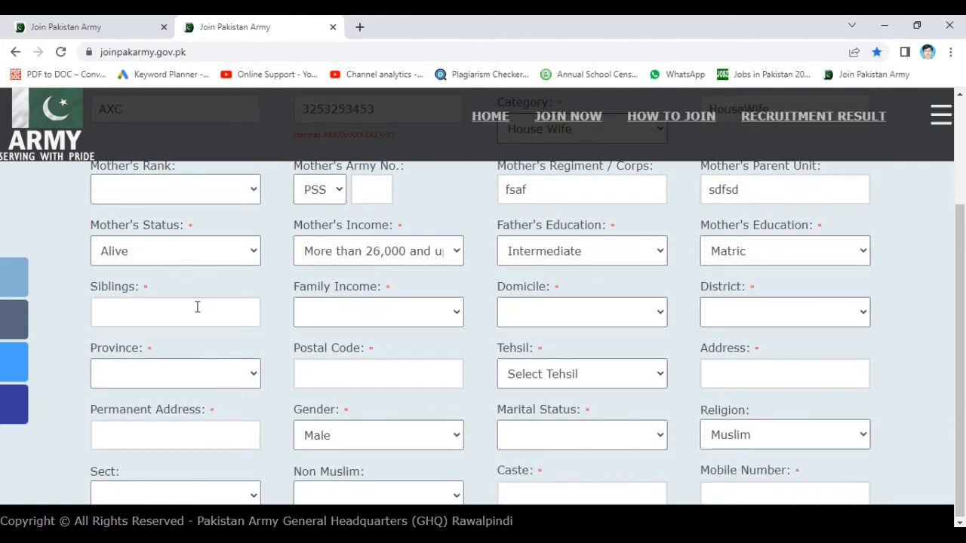
- Set siblings to 02, family income to Rs 51,000–1,00,000, and domicile to Bahawalpur
click(197, 307)
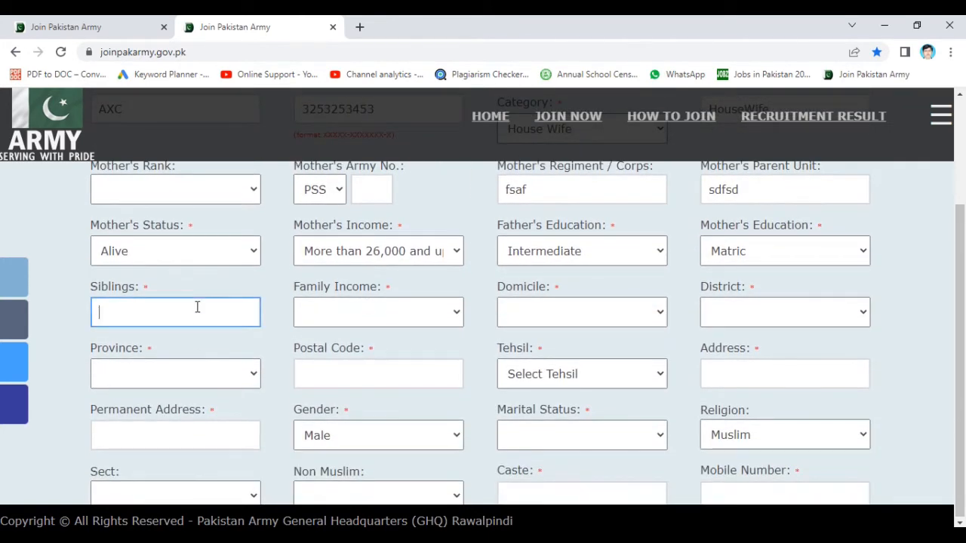
text(02)
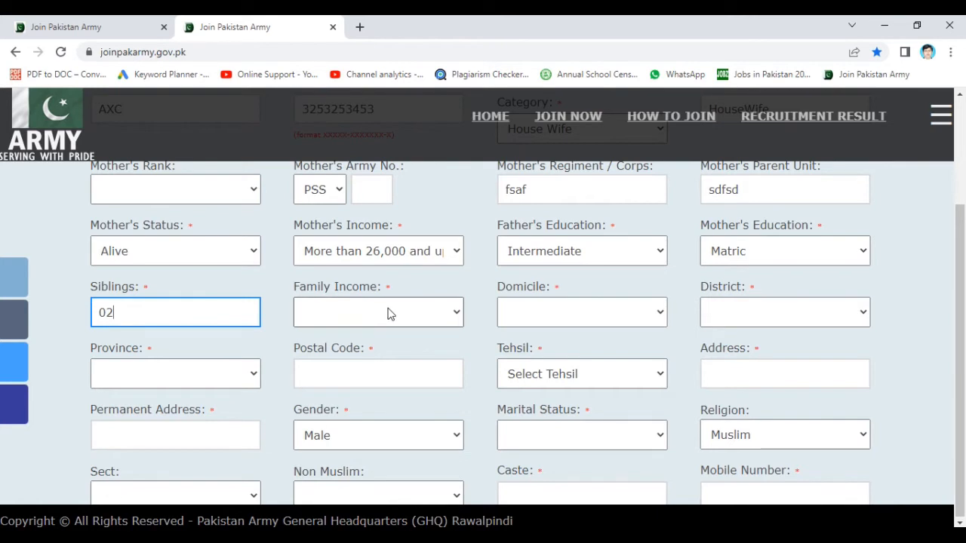
click(388, 312)
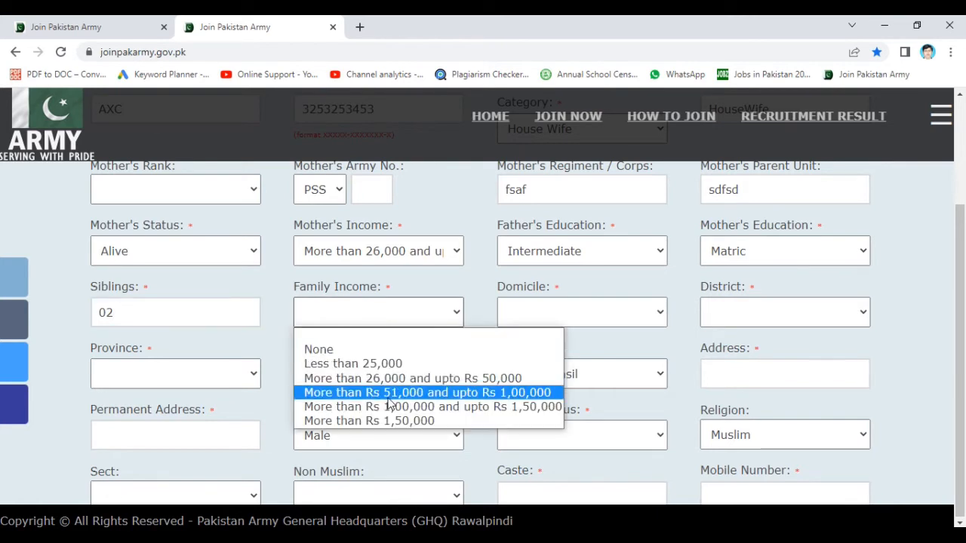
click(468, 393)
click(624, 320)
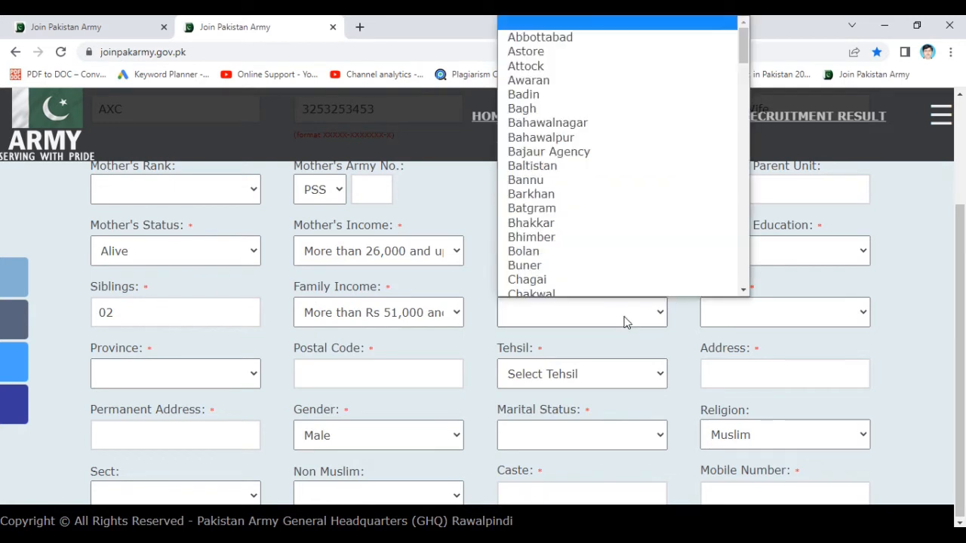
click(565, 137)
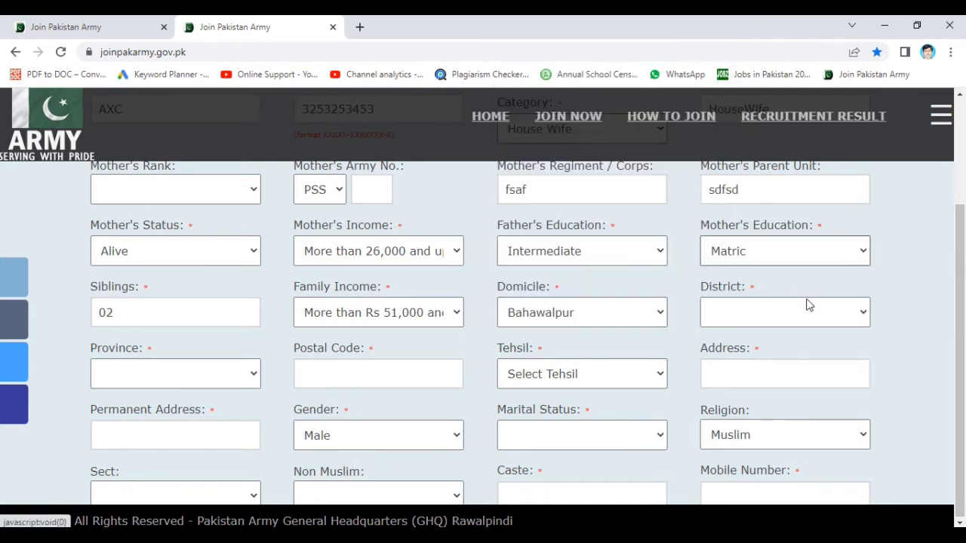
- Set the district to Bahawalpur (replacing Barkhan) and the province to Punjab
click(789, 380)
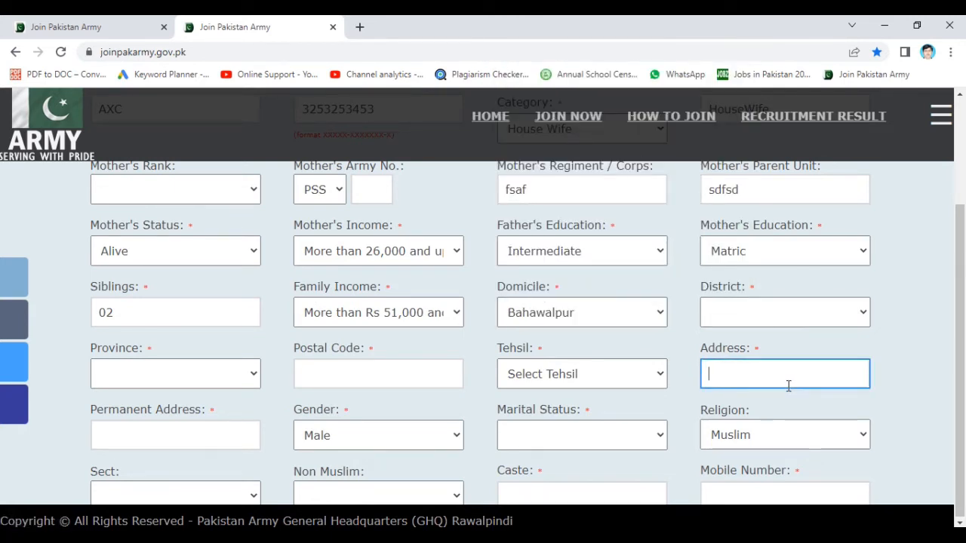
click(772, 314)
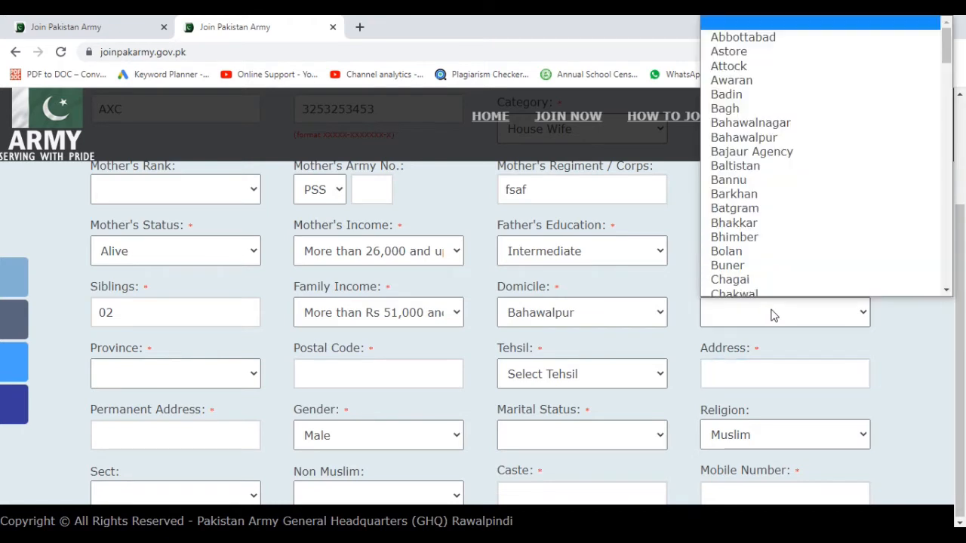
click(761, 189)
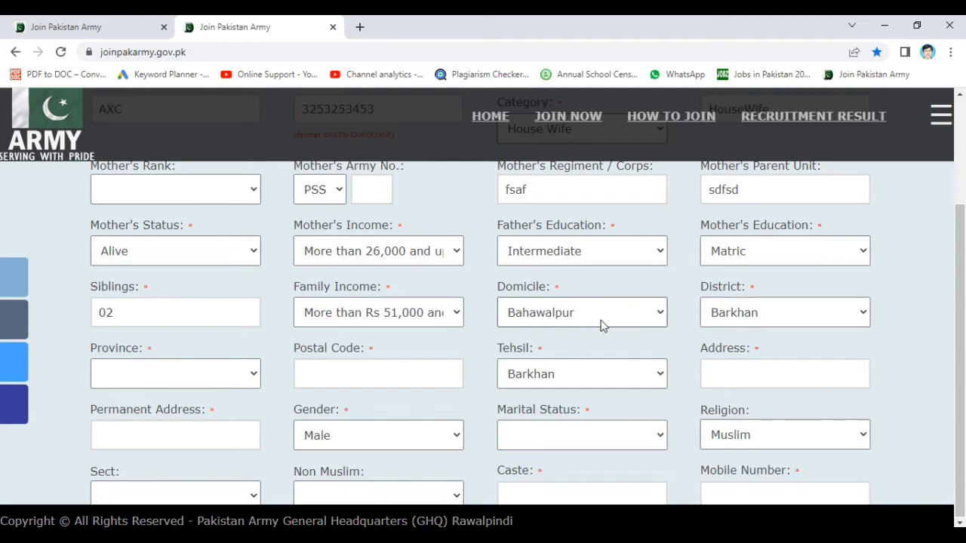
click(768, 314)
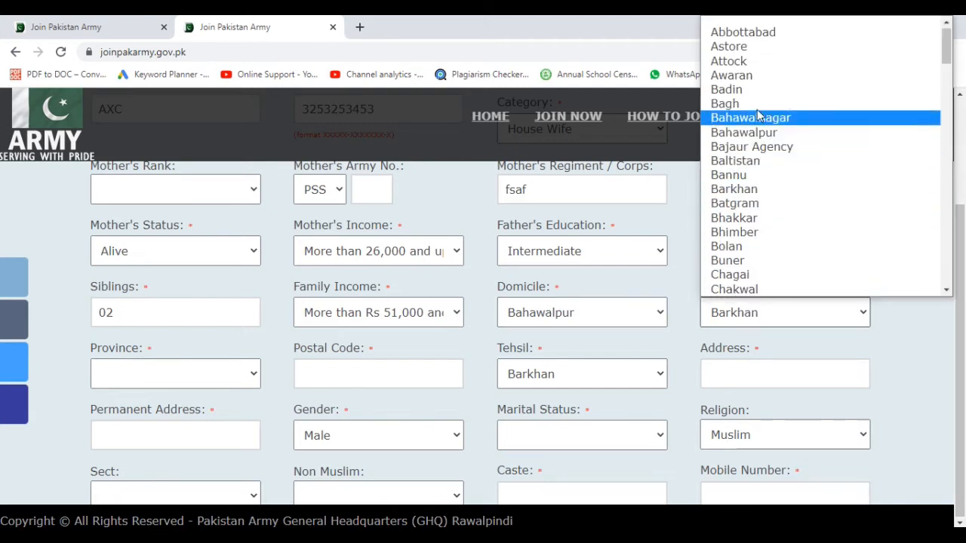
click(760, 136)
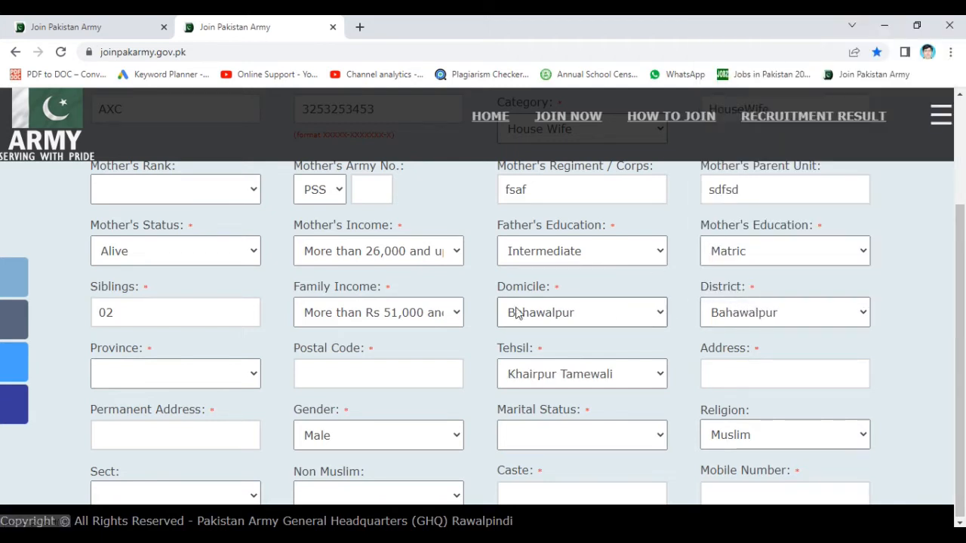
click(209, 375)
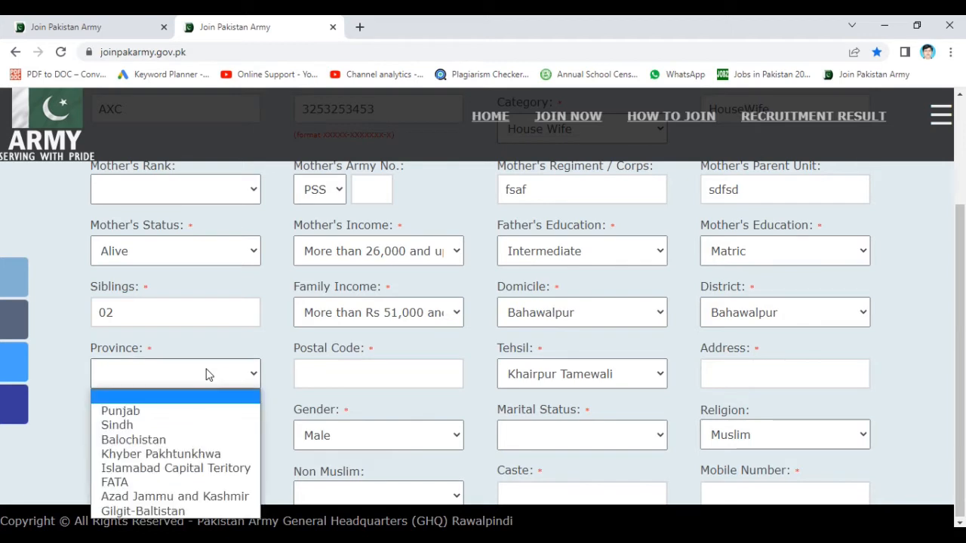
click(159, 409)
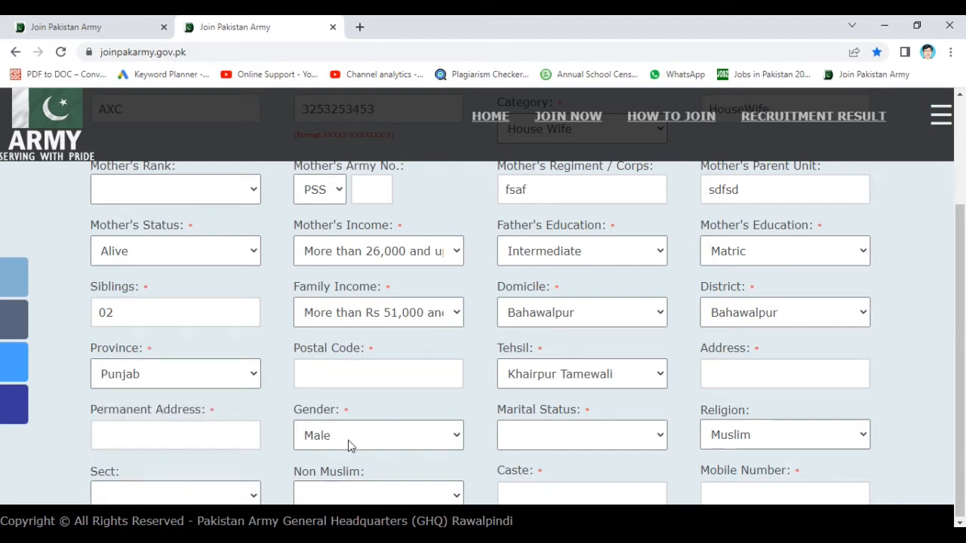
click(364, 388)
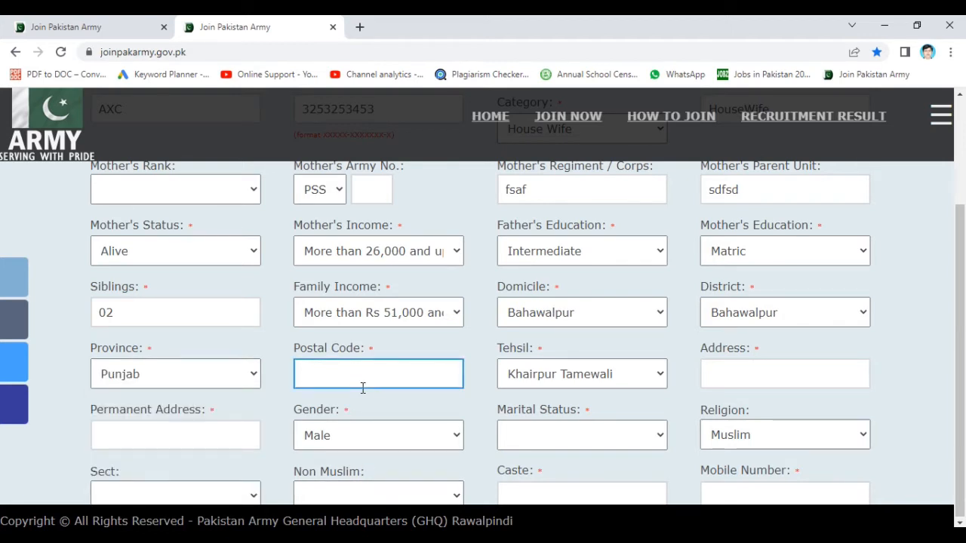
- Enter postal code 54000, change the tehsil to Bahawalpur, and fill in both address fields
text(54000)
click(579, 374)
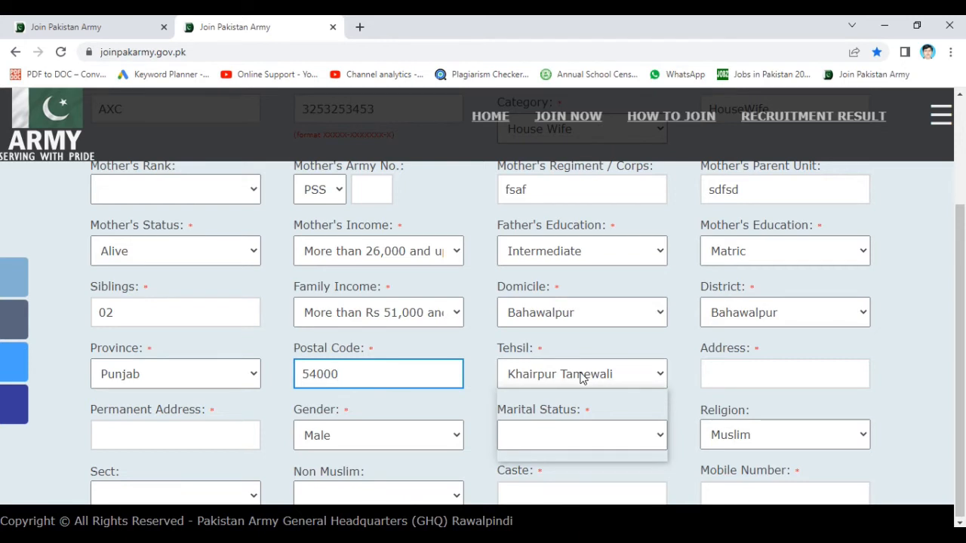
click(541, 425)
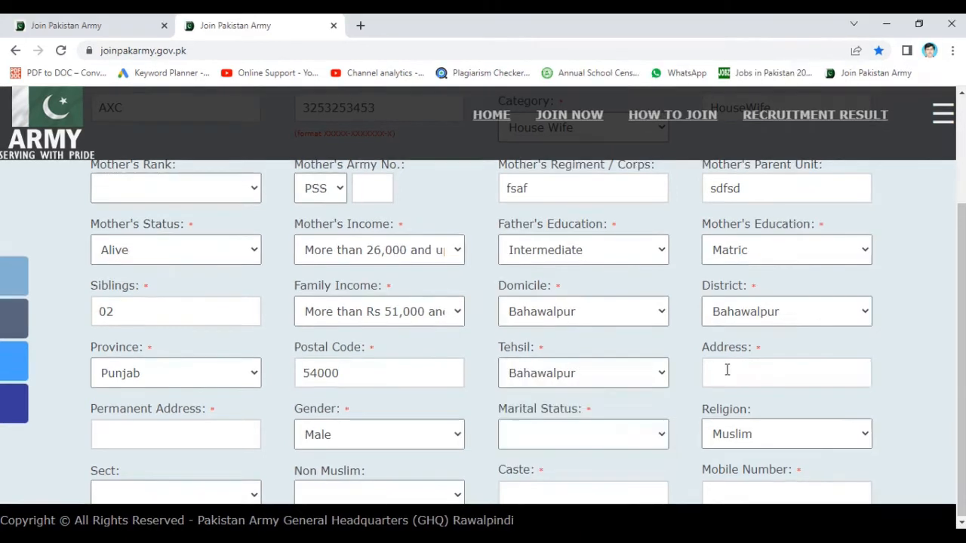
click(724, 371)
text(hdkaDHKa)
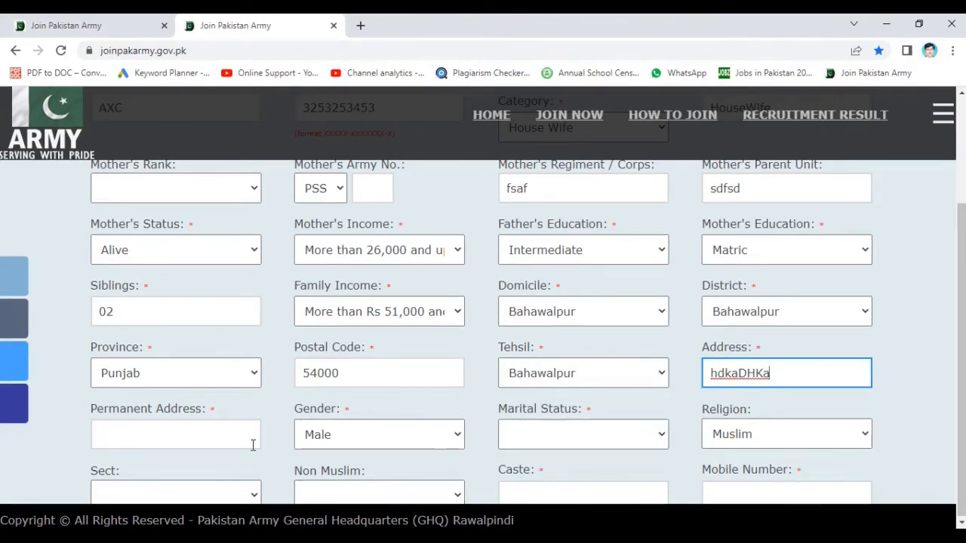
click(188, 425)
text(ahsdgkf)
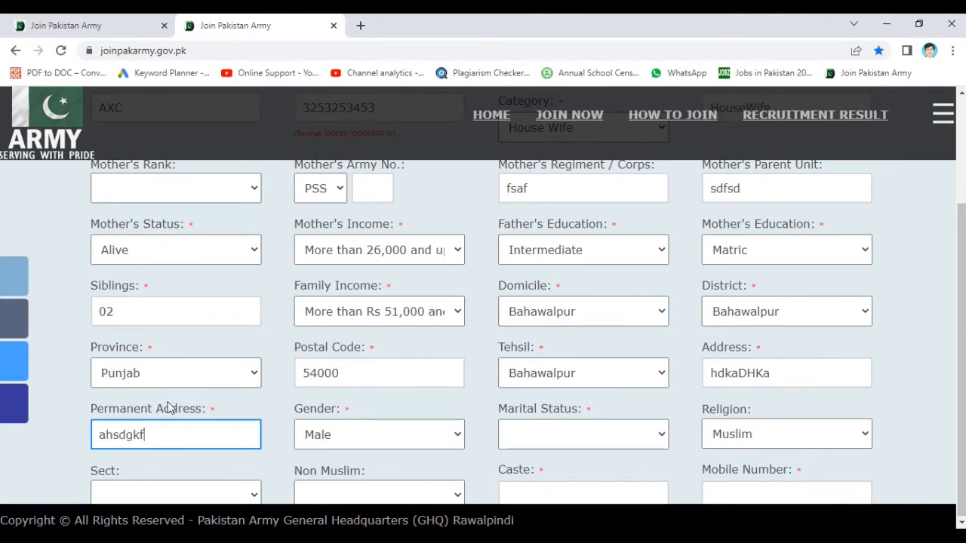
- Set marital status to Unmarried and keep Muslim as the religion
click(429, 440)
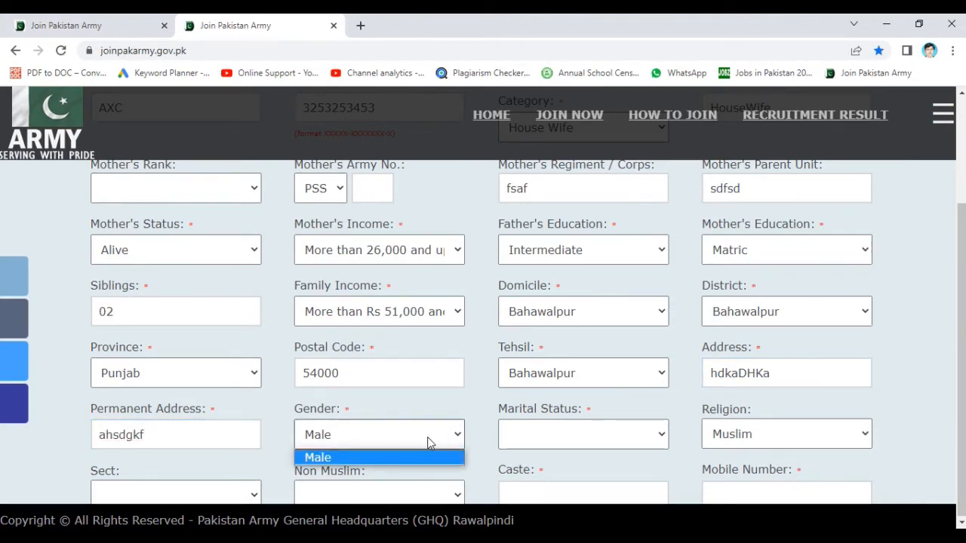
click(363, 459)
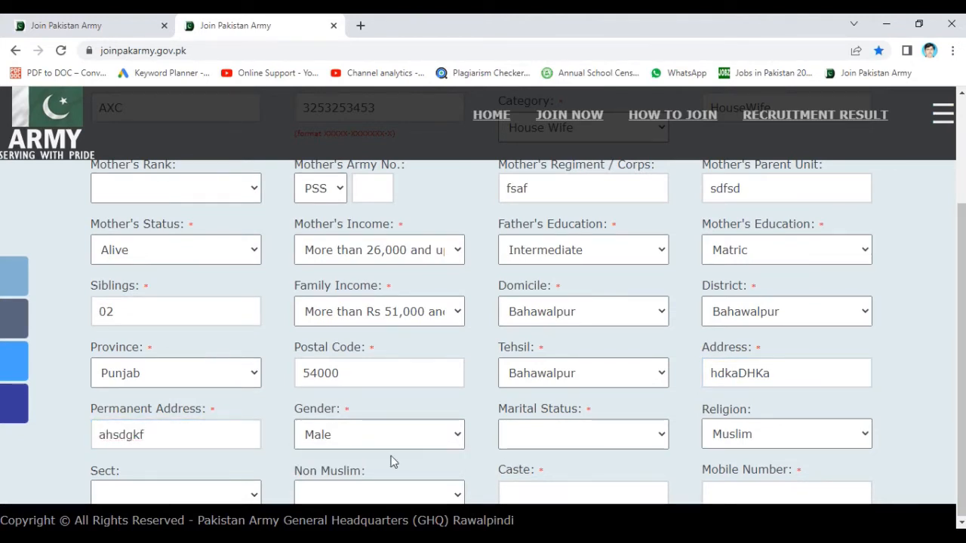
click(563, 440)
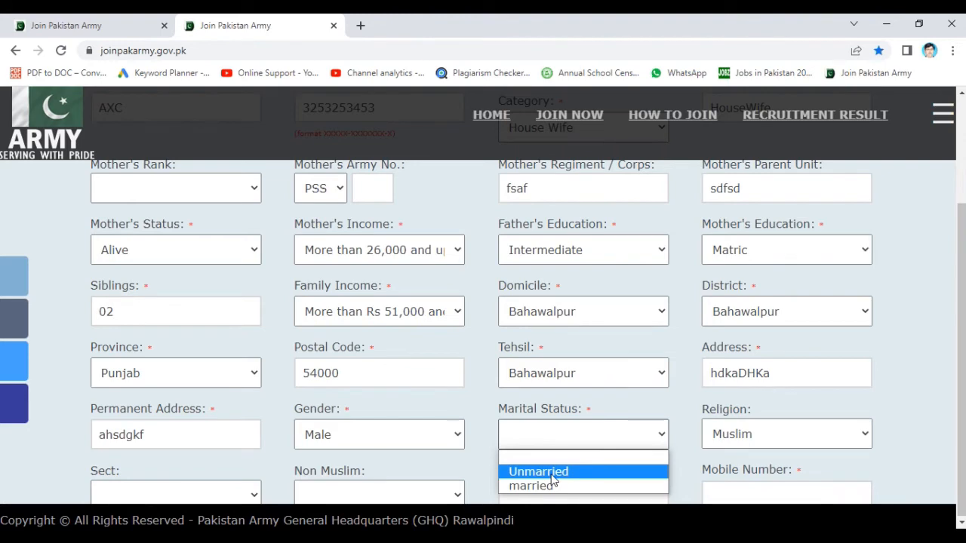
click(552, 473)
click(785, 434)
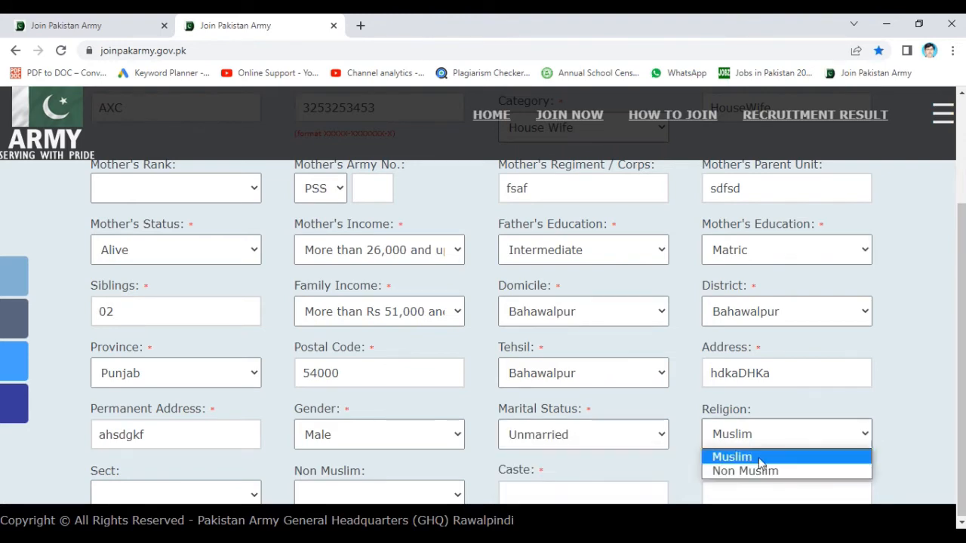
click(759, 457)
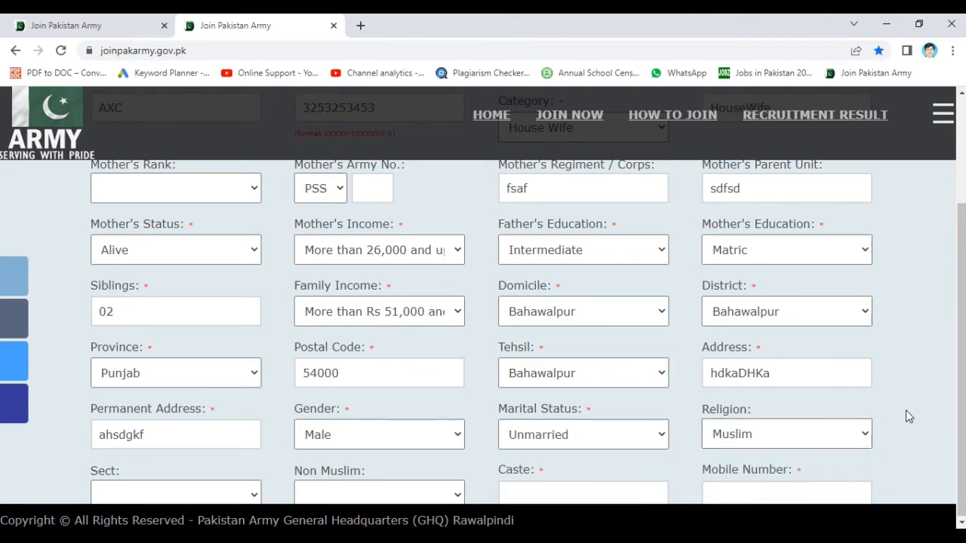
- Choose Shia as the sect, leave non-Muslim religion blank, and enter caste 'Baloch'
scroll(909, 417, down, 2)
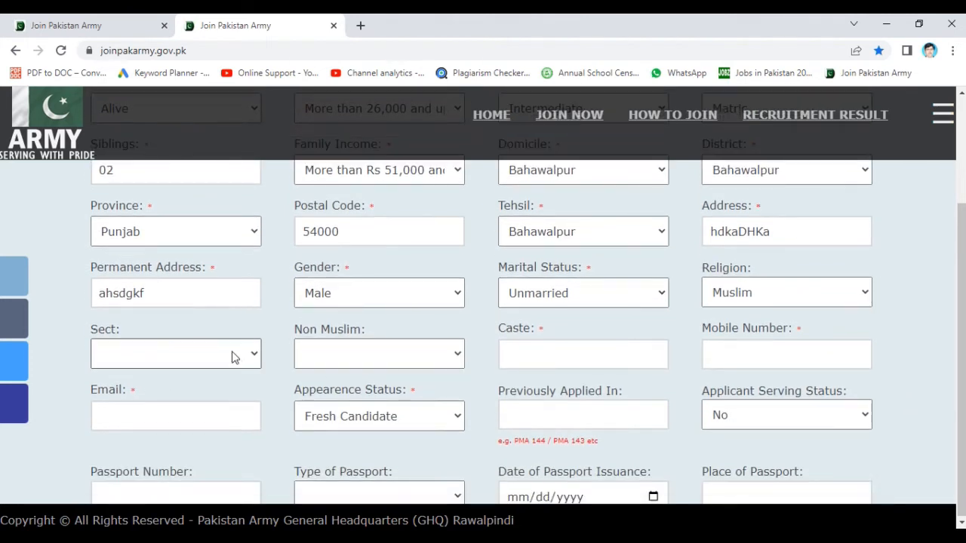
click(231, 355)
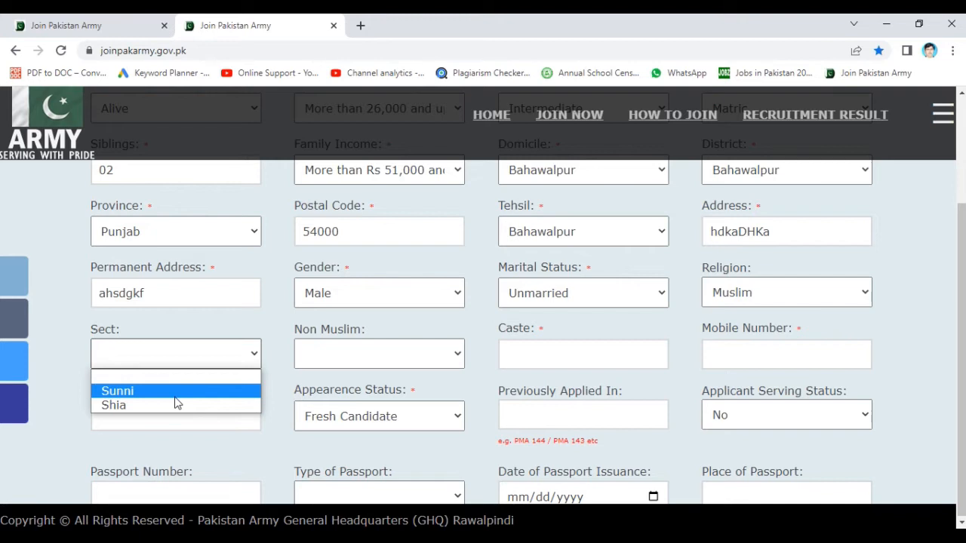
click(176, 404)
click(382, 354)
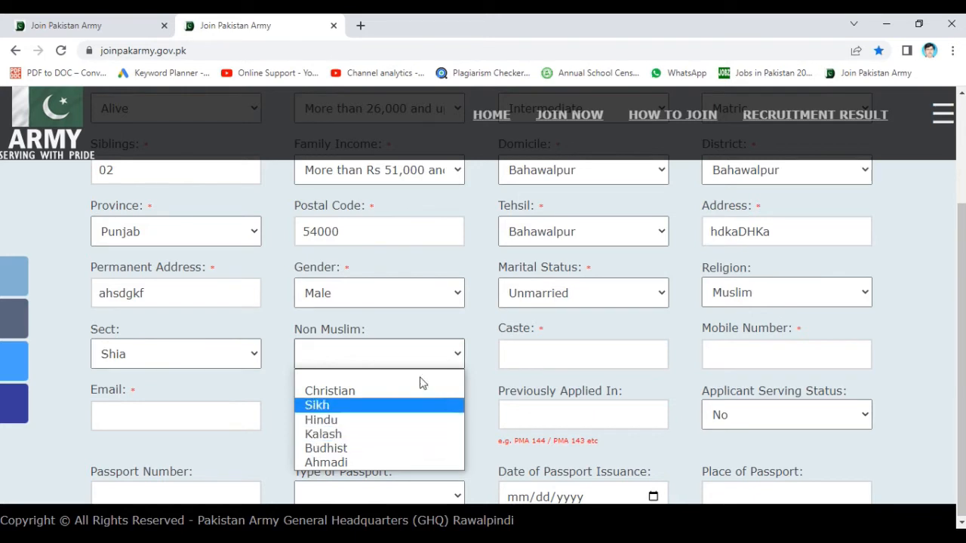
click(456, 319)
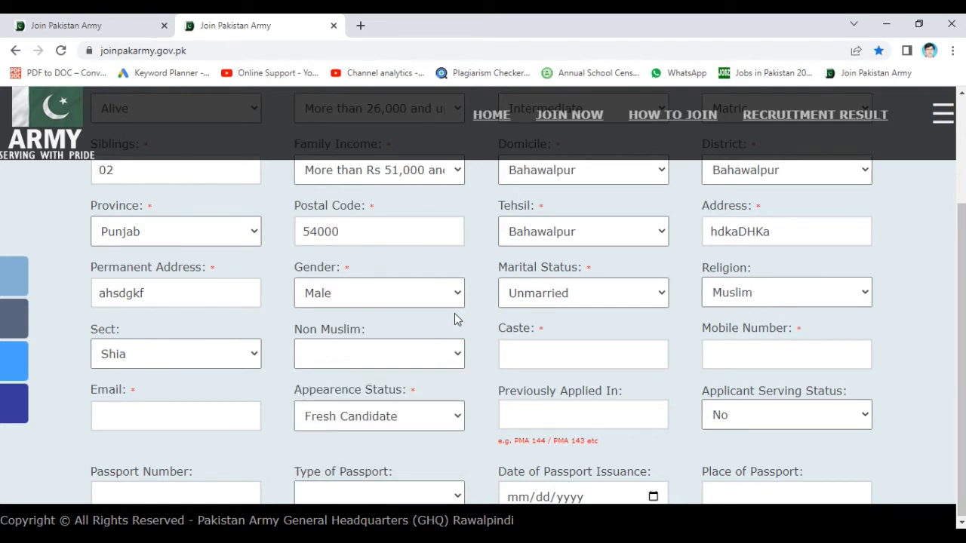
click(582, 362)
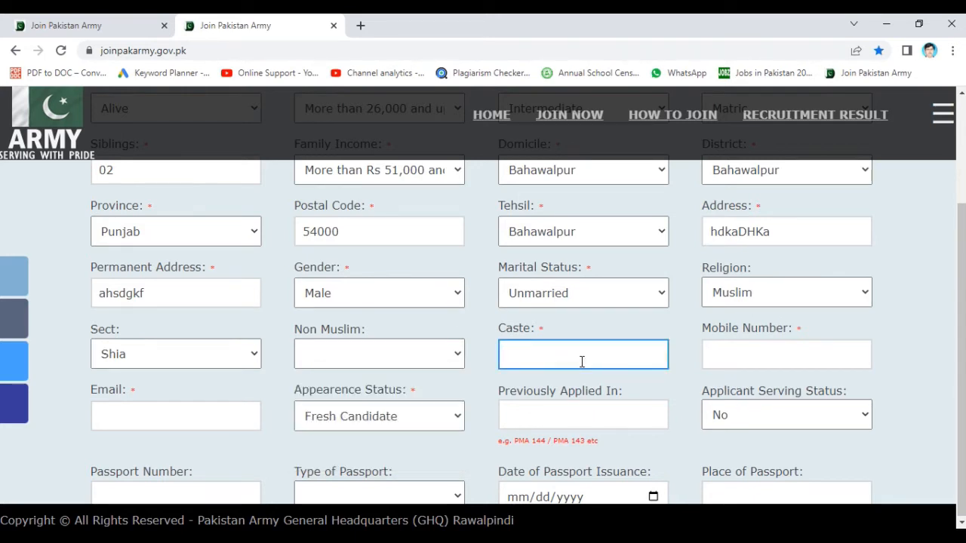
text(Baloch)
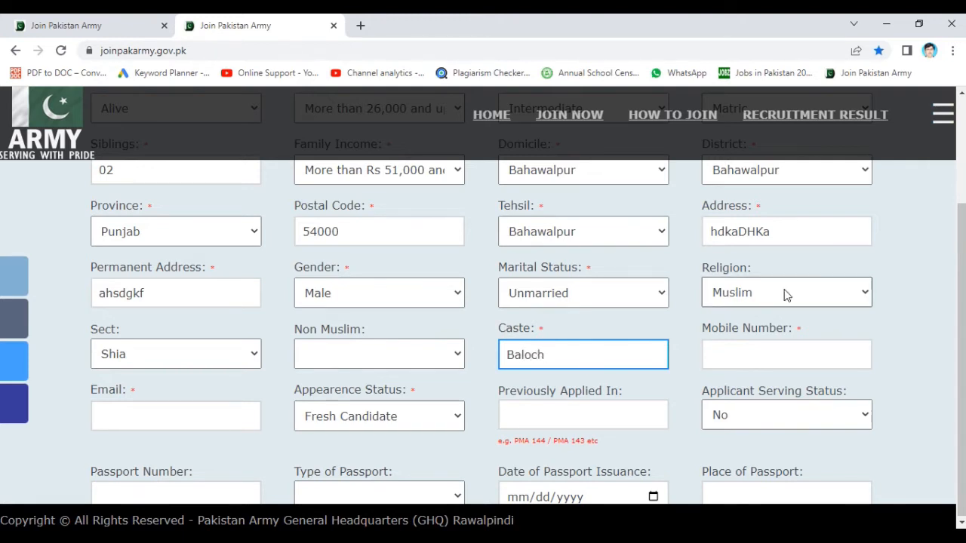
- Fill in the mobile number and the email address
click(782, 365)
text(oi08)
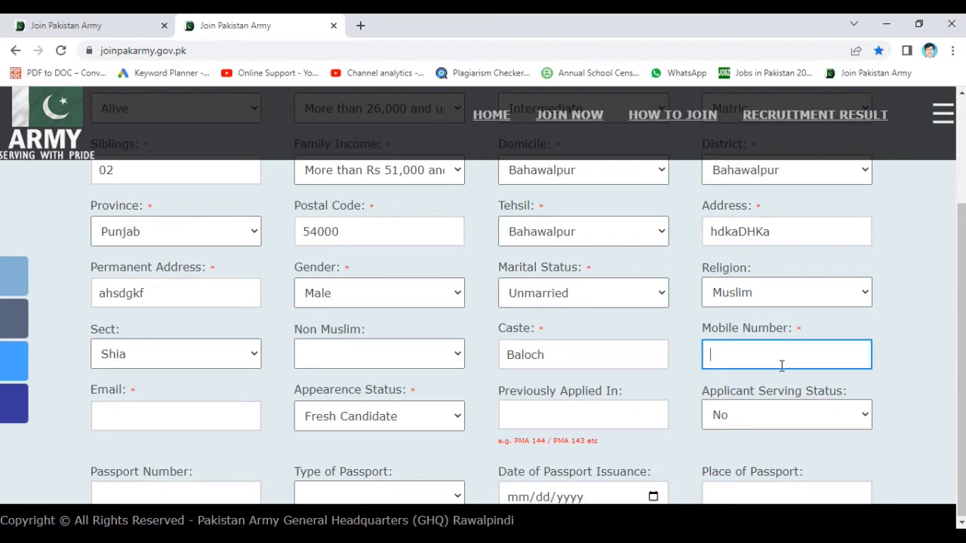
text(00839479827)
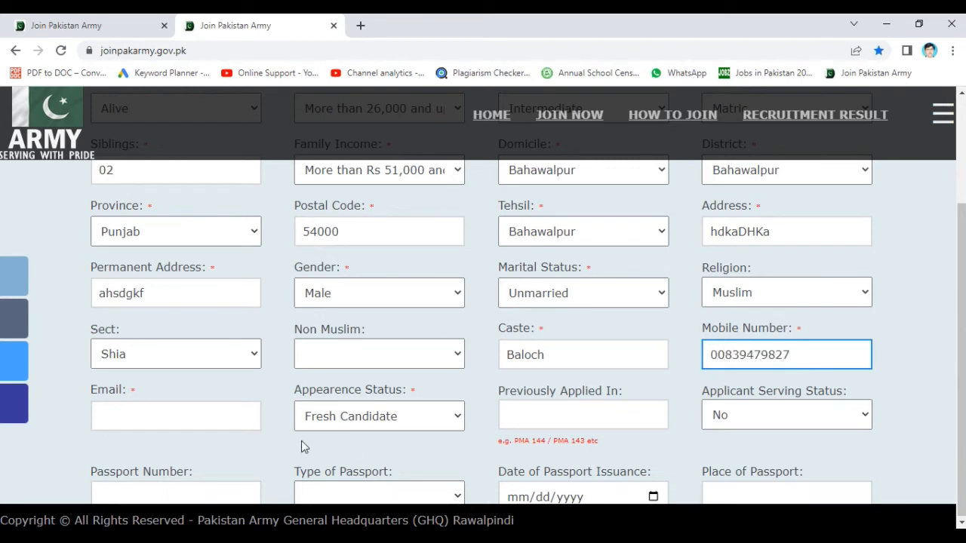
click(248, 408)
text(37294)
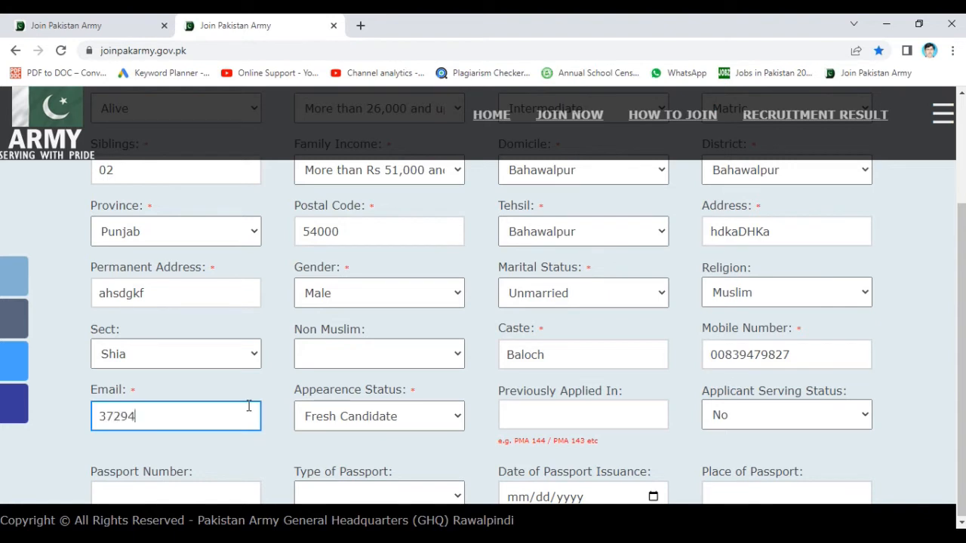
key(BackSpace)
key(BackSpace)
key(BackSpace)
key(BackSpace)
key(BackSpace)
text(,zncxmncz)
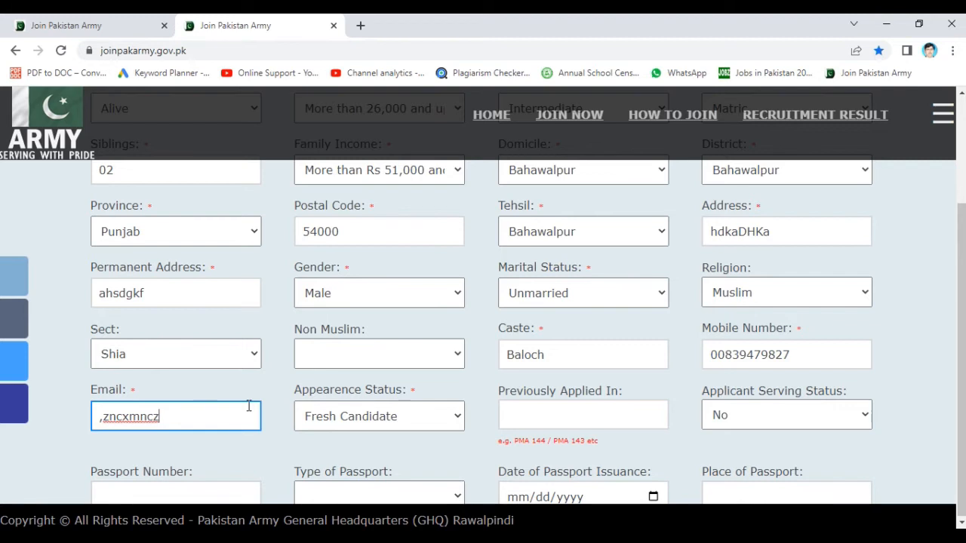
click(408, 417)
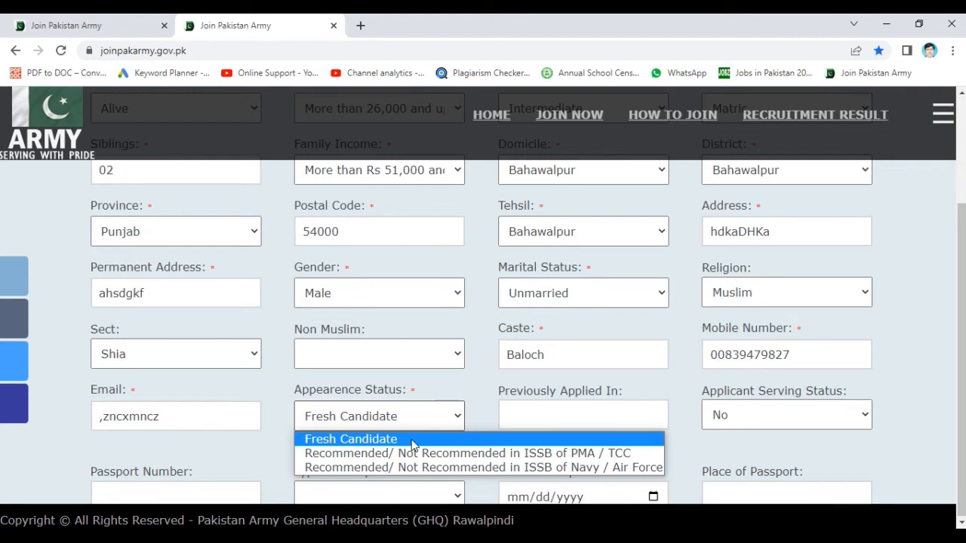
- Keep Fresh Candidate status and enter PMA149 as Previously Applied In
click(413, 446)
key(Tab)
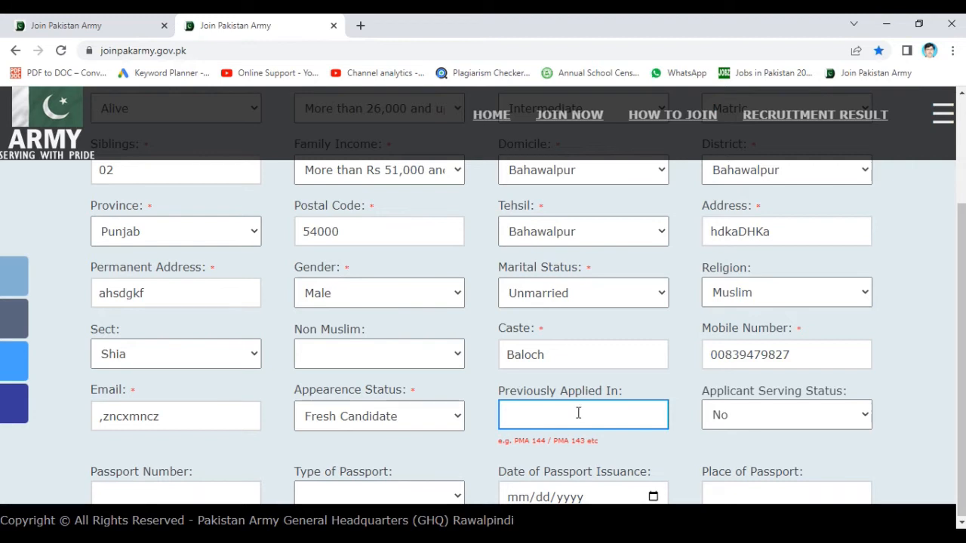
text(PMA149)
click(687, 440)
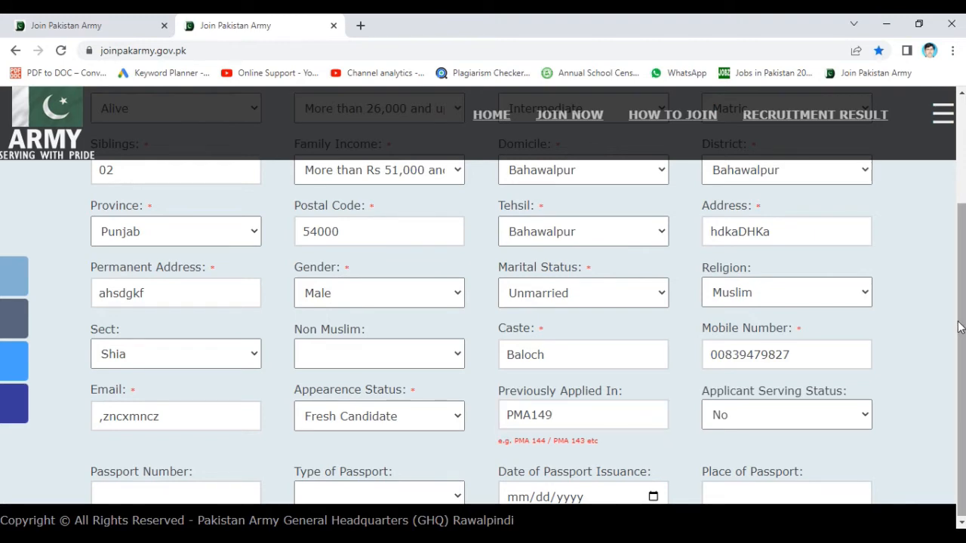
scroll(910, 323, down, 3)
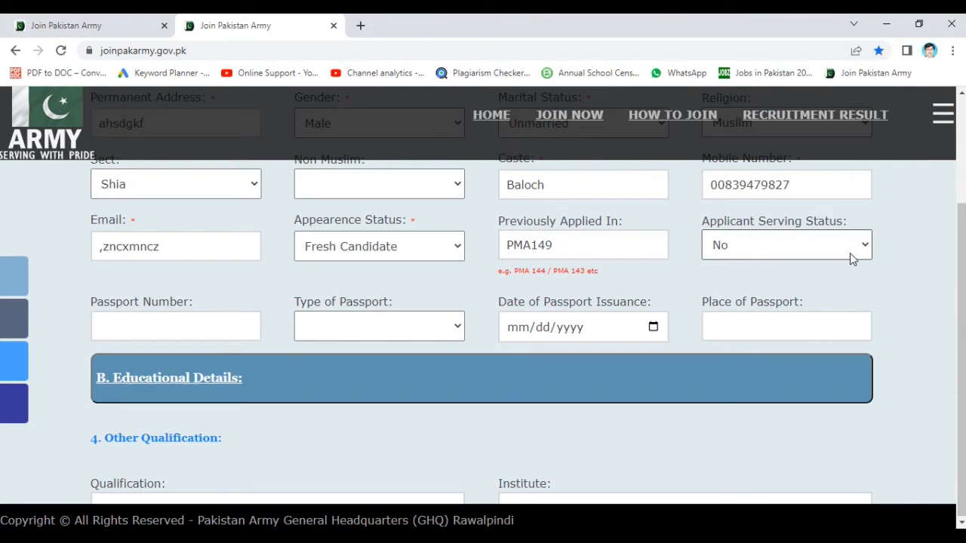
- Keep Applicant Serving Status as No and leave all passport fields blank
click(850, 253)
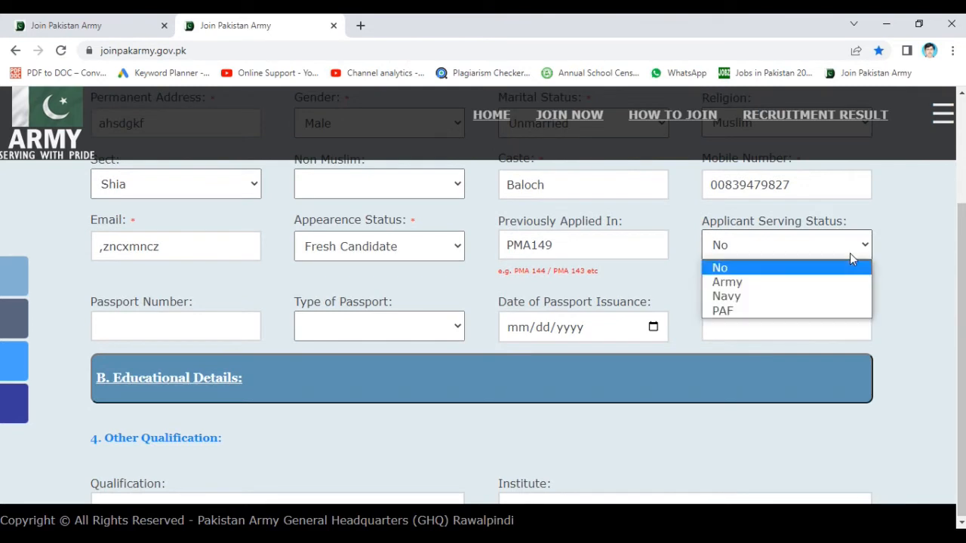
click(739, 271)
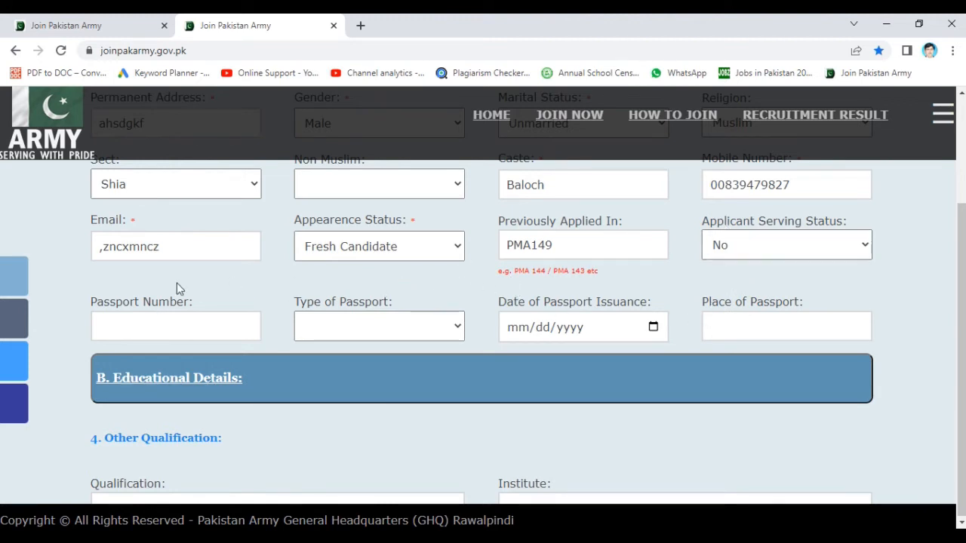
click(136, 314)
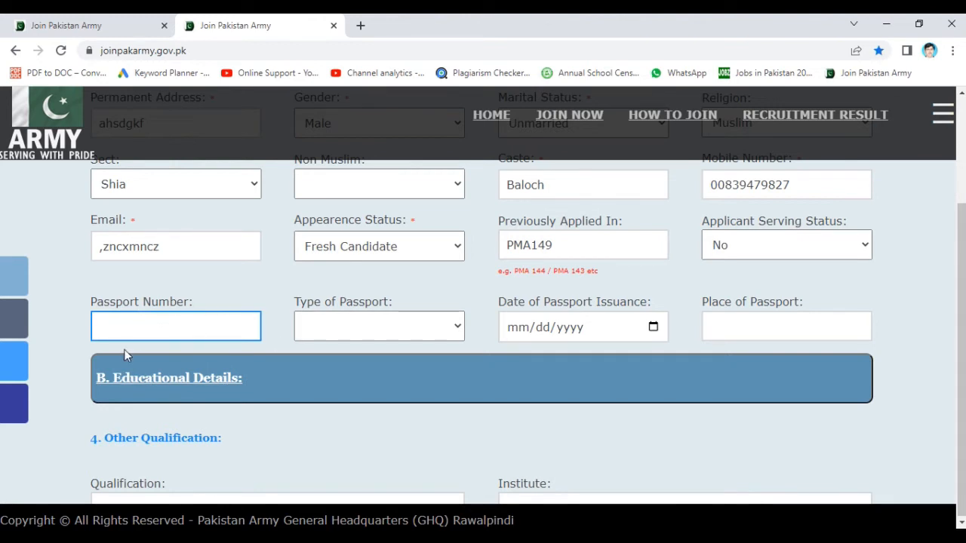
click(360, 334)
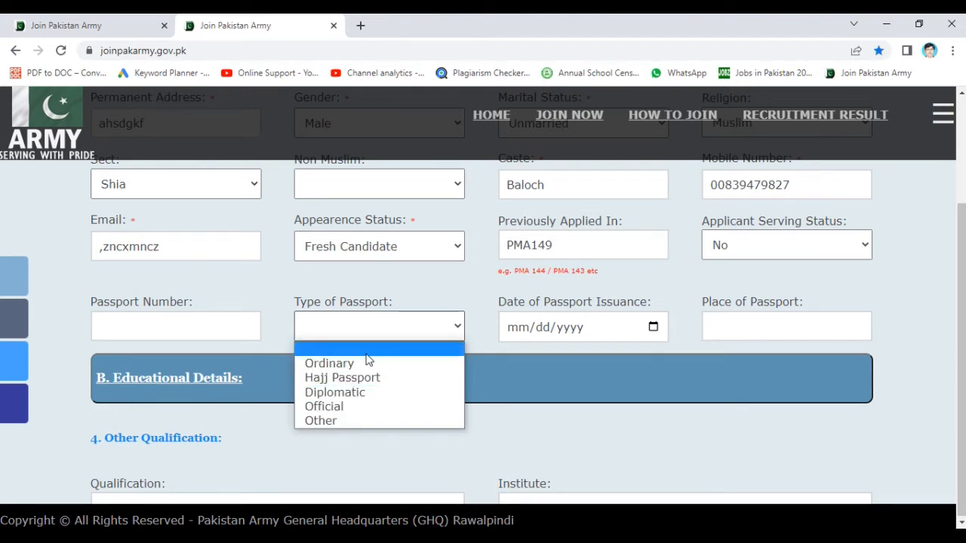
click(615, 375)
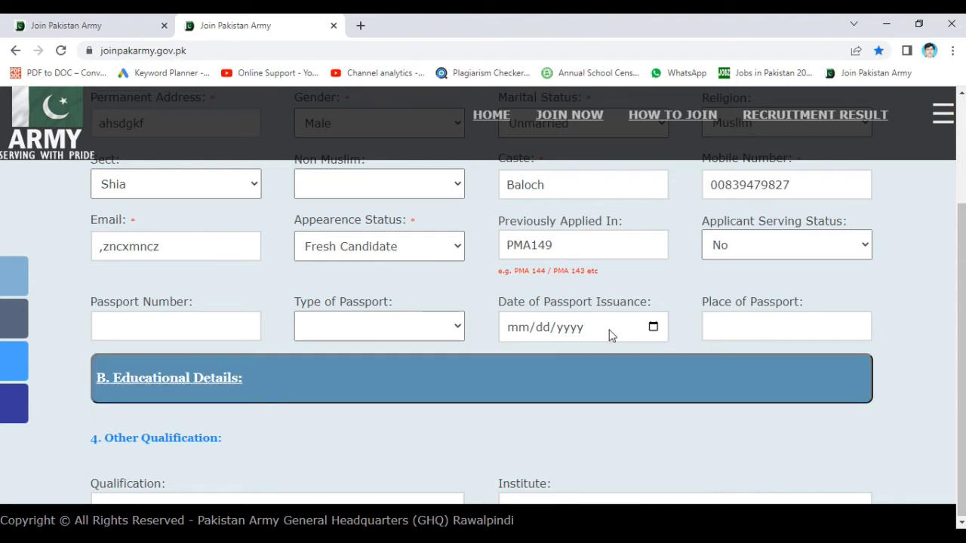
click(559, 337)
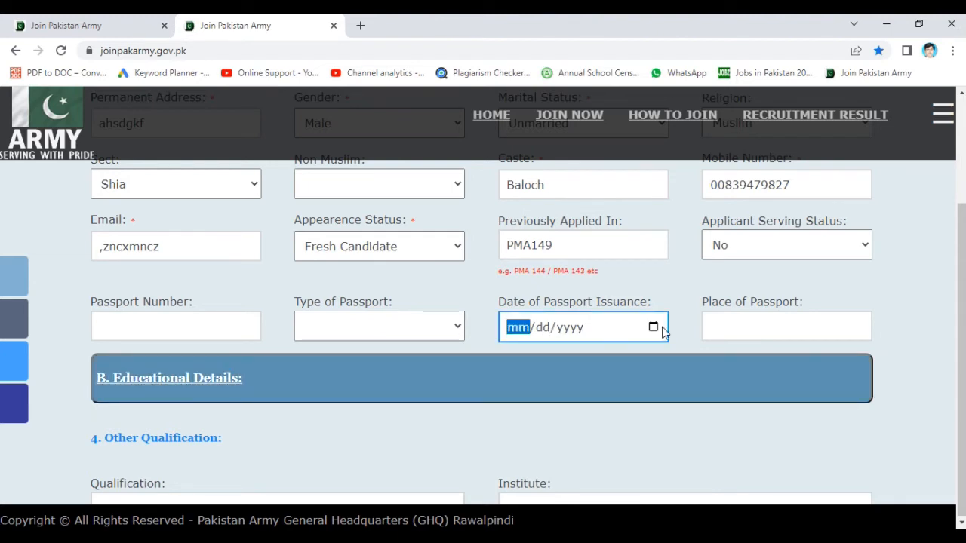
click(721, 325)
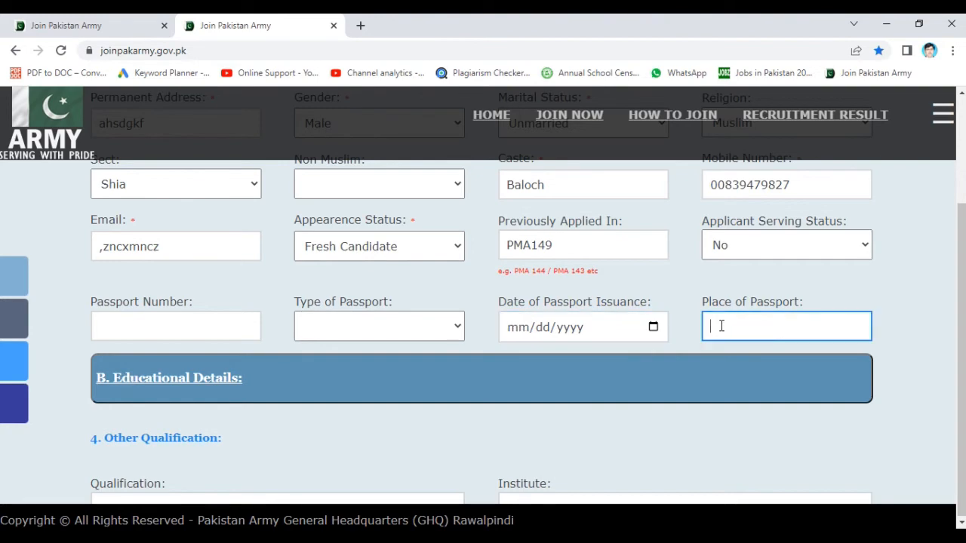
click(410, 444)
scroll(409, 444, down, 2)
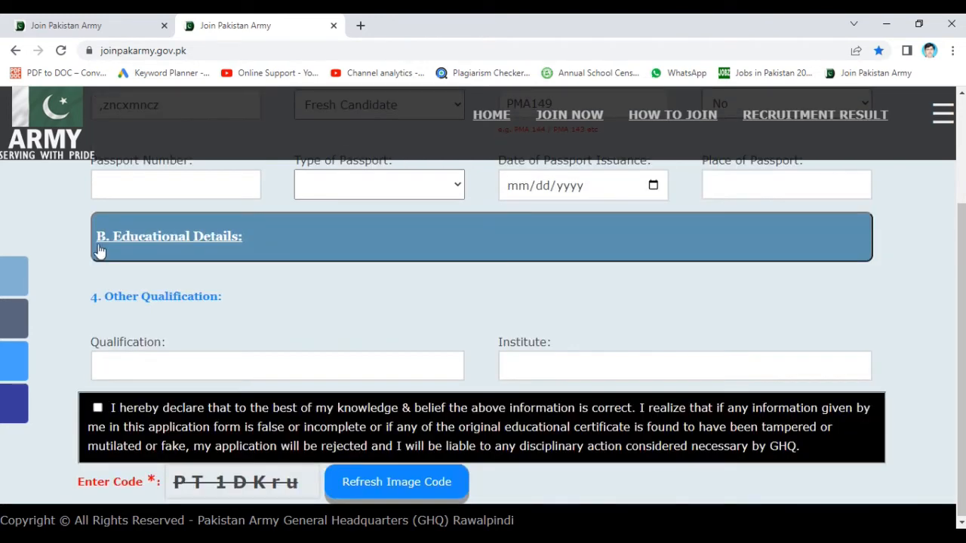
- Expand Educational Details and give Matric group Arts, a roll number and passing year 2018
click(140, 245)
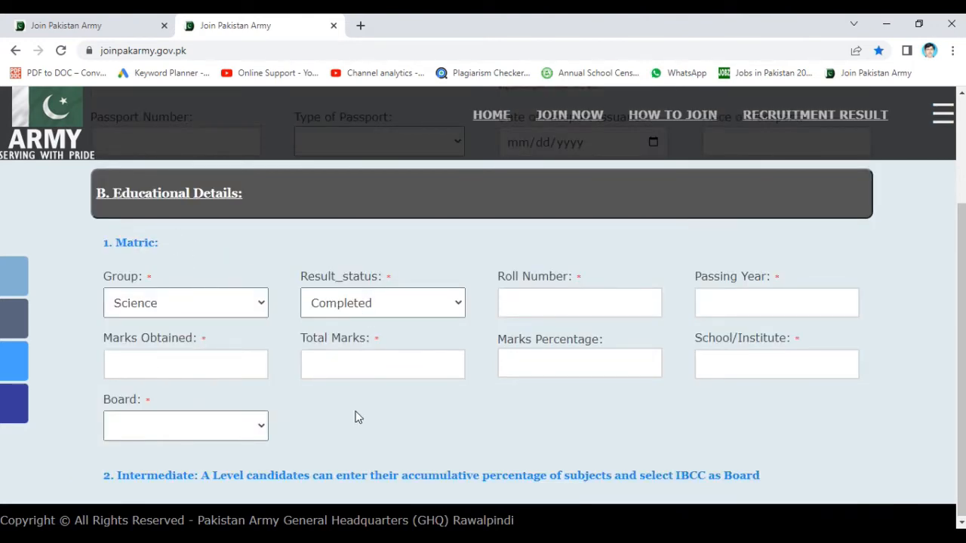
scroll(359, 418, down, 1)
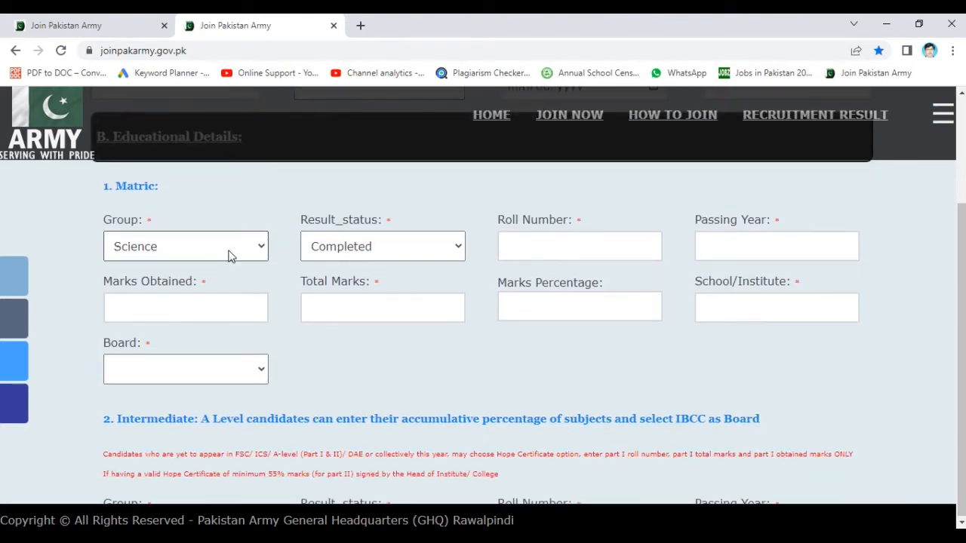
click(232, 256)
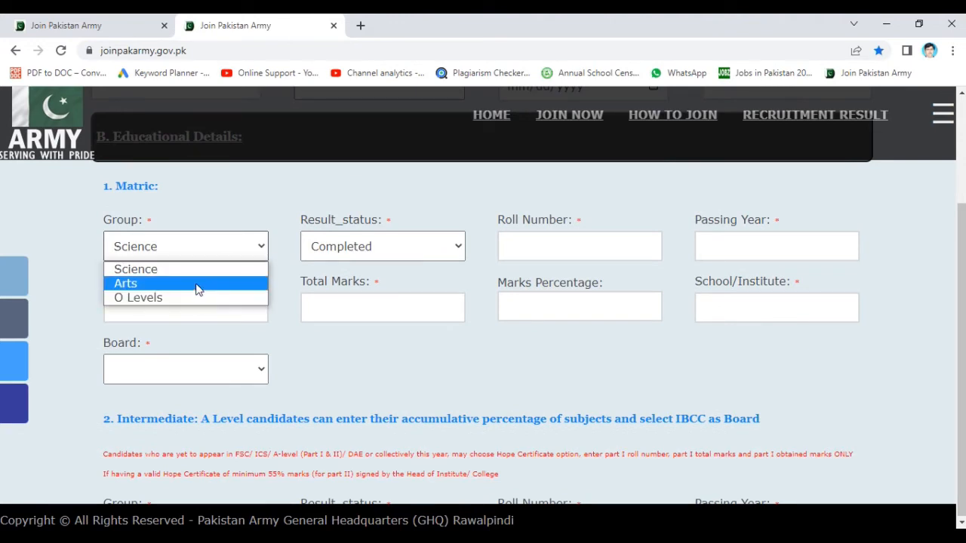
click(197, 289)
click(371, 250)
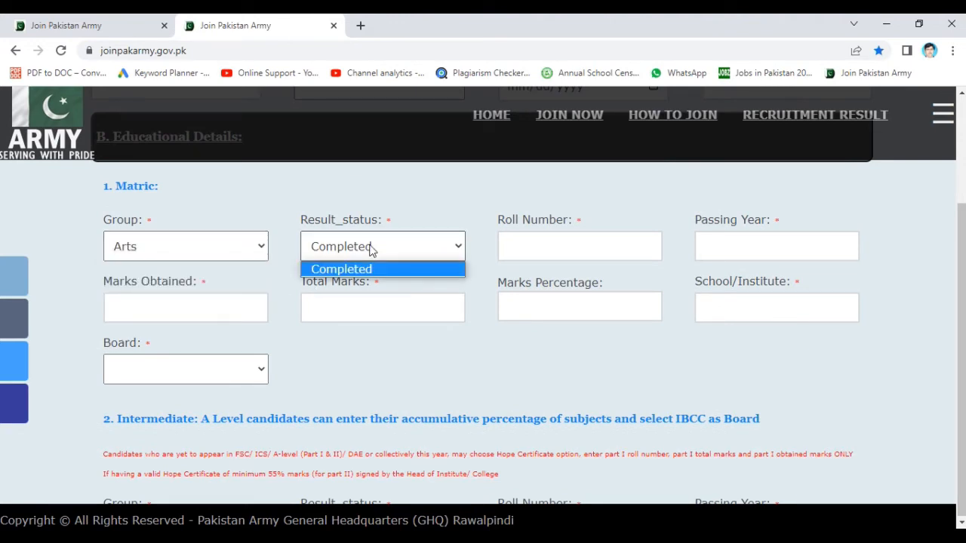
click(554, 257)
text(3343543)
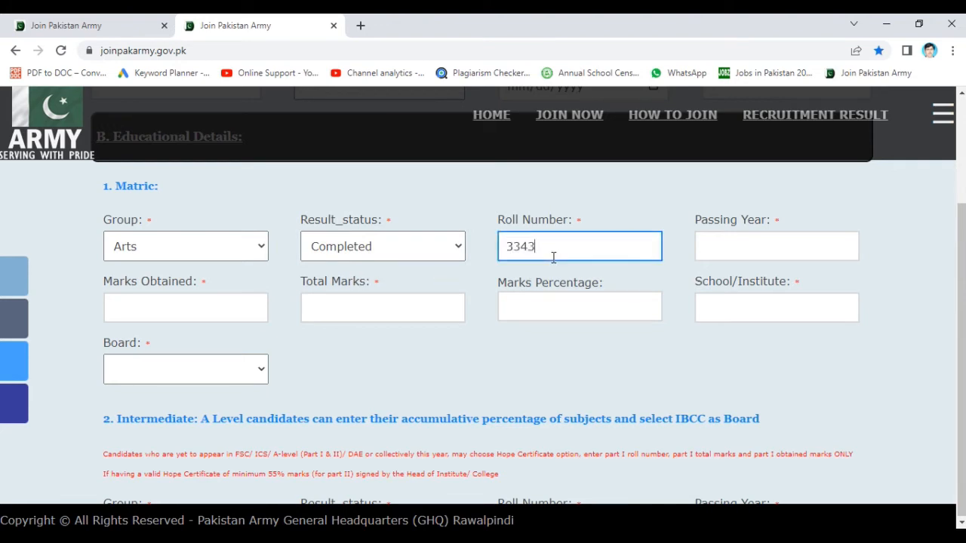
click(782, 245)
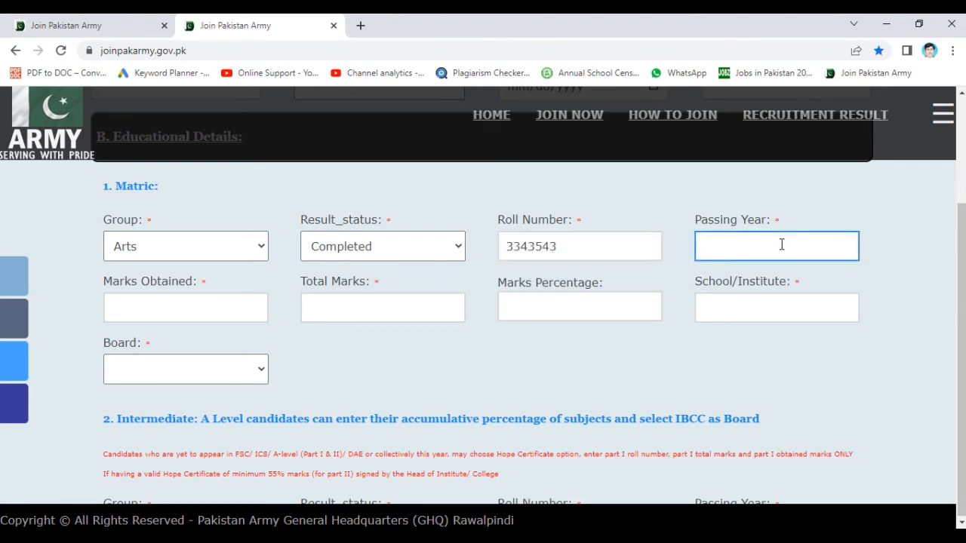
text(2018)
- Enter Matric marks 670 out of 850 and school kagf
click(236, 311)
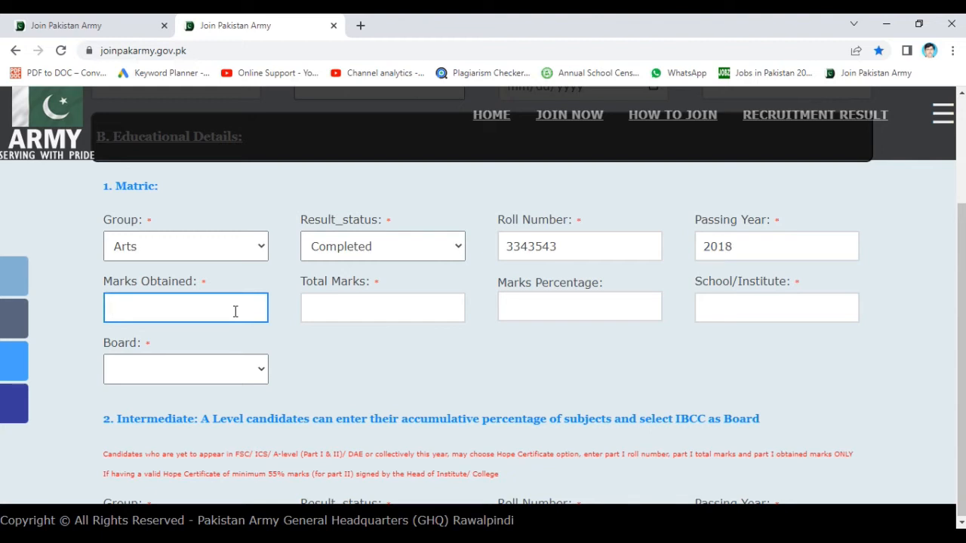
text(37)
key(BackSpace)
key(BackSpace)
text(670)
click(399, 308)
text(8)
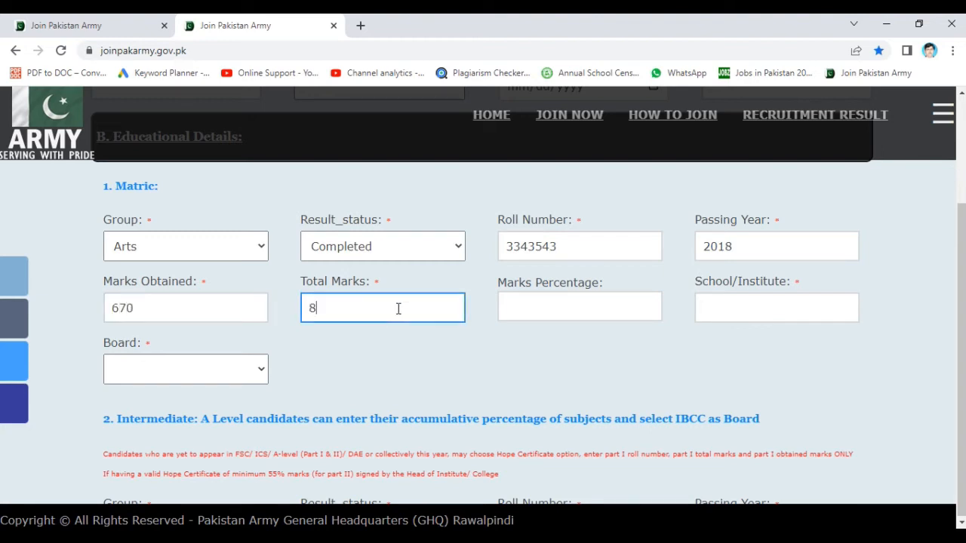
text(50)
click(527, 310)
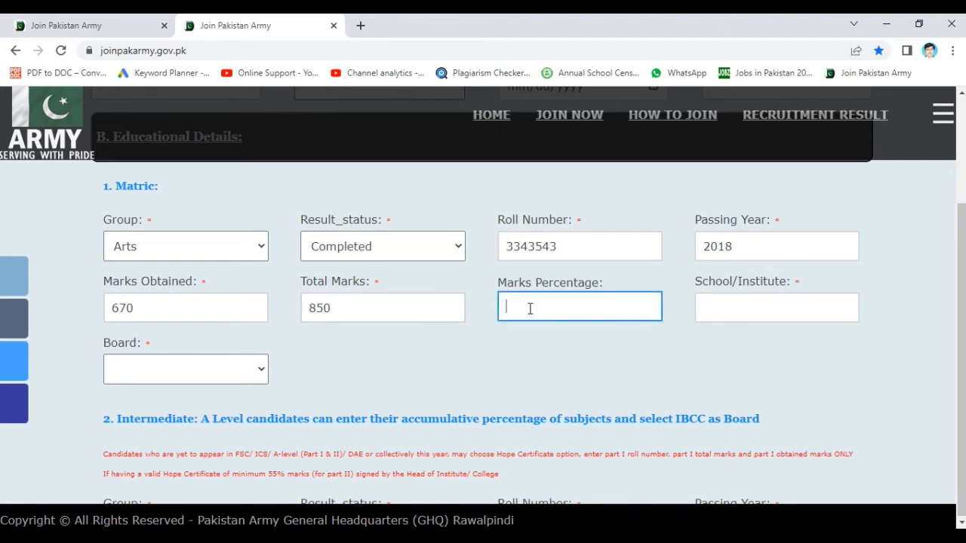
click(729, 309)
text(kagf)
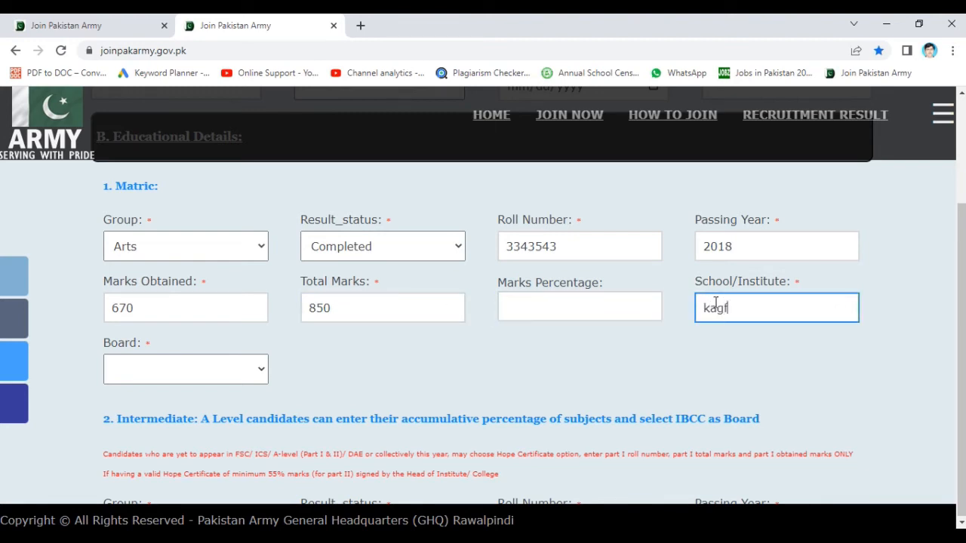
- Choose Mirpur Khas (Sind) as the Matric board
click(249, 370)
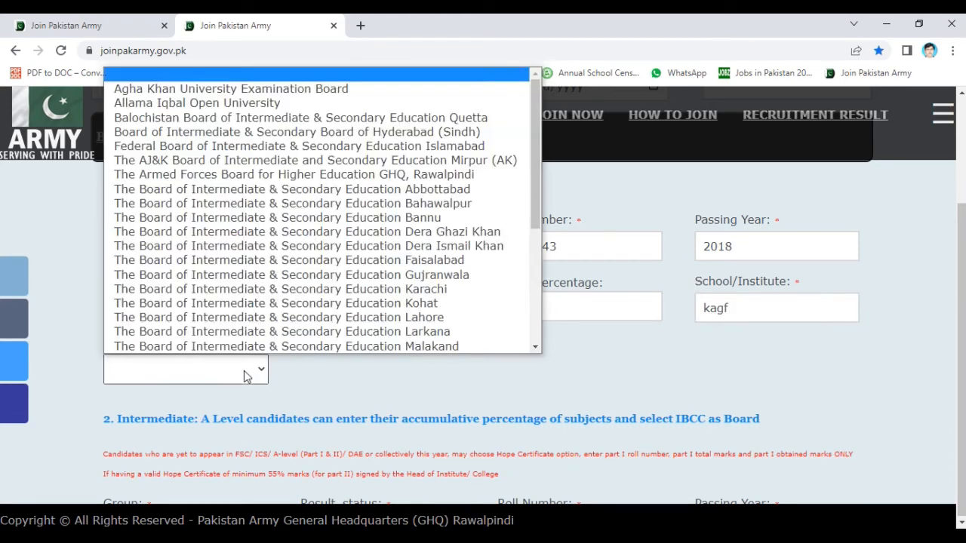
click(296, 216)
key(End)
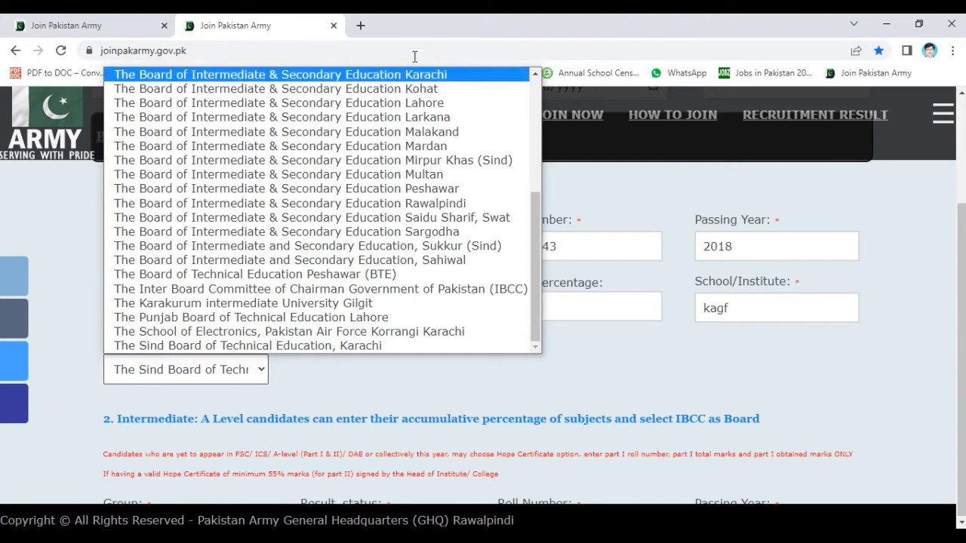
click(427, 161)
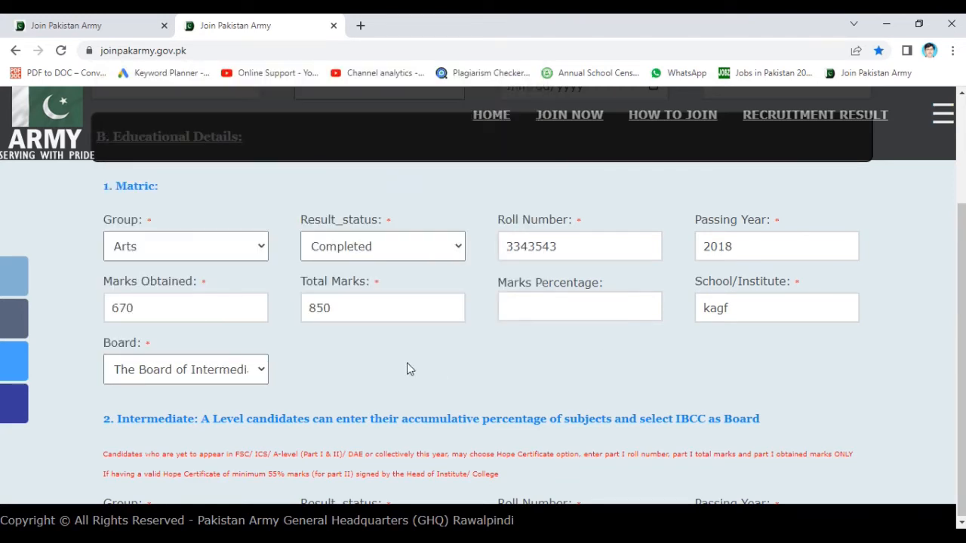
scroll(407, 369, down, 3)
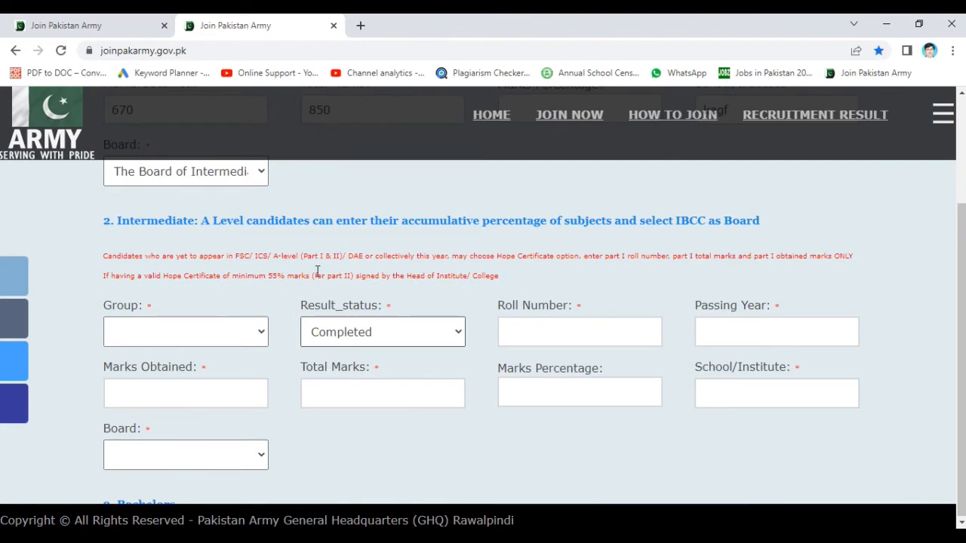
- Set the Intermediate group to F.Sc and result status to Completed
click(222, 339)
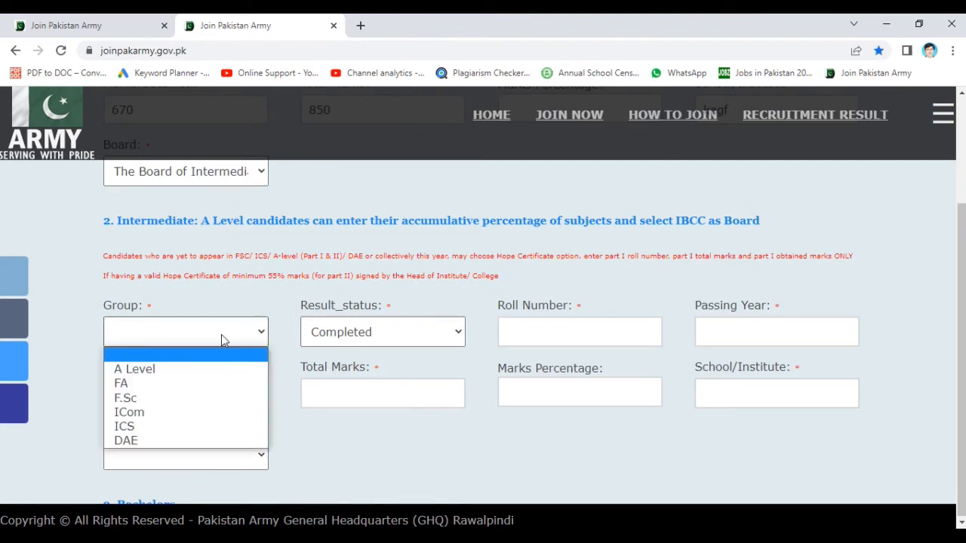
click(166, 384)
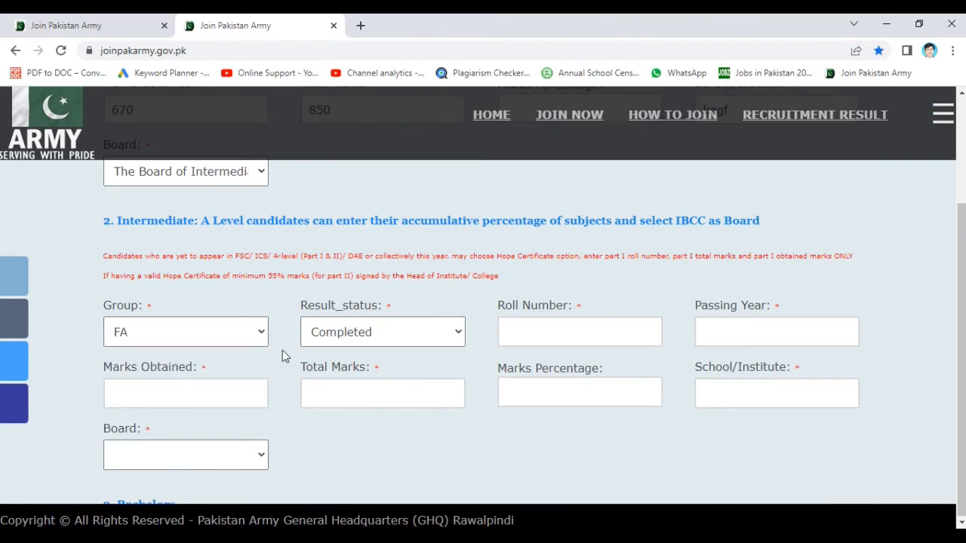
click(254, 339)
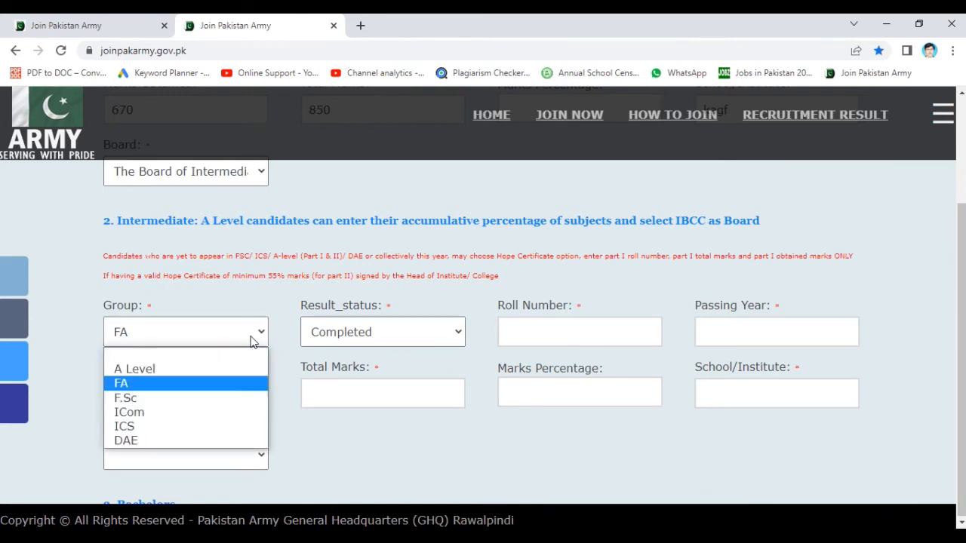
click(172, 397)
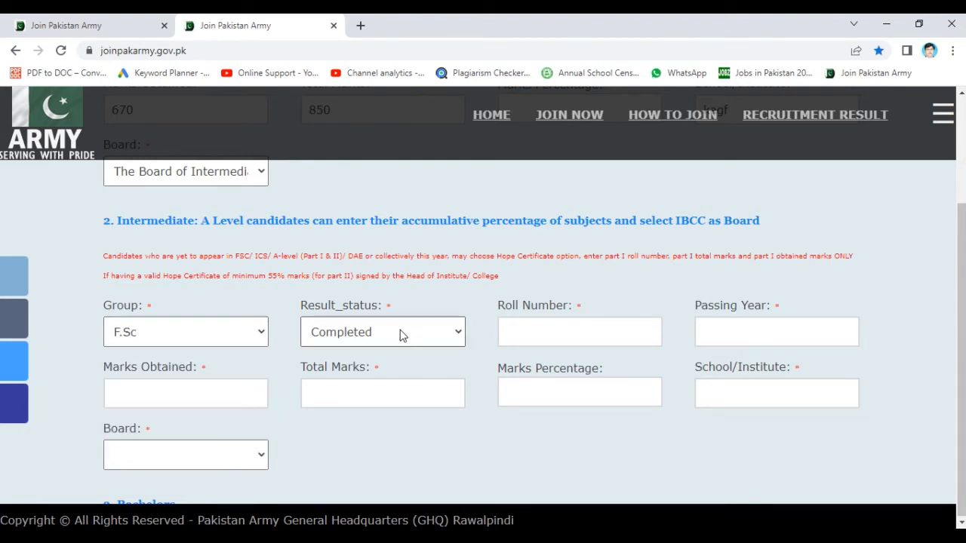
click(552, 339)
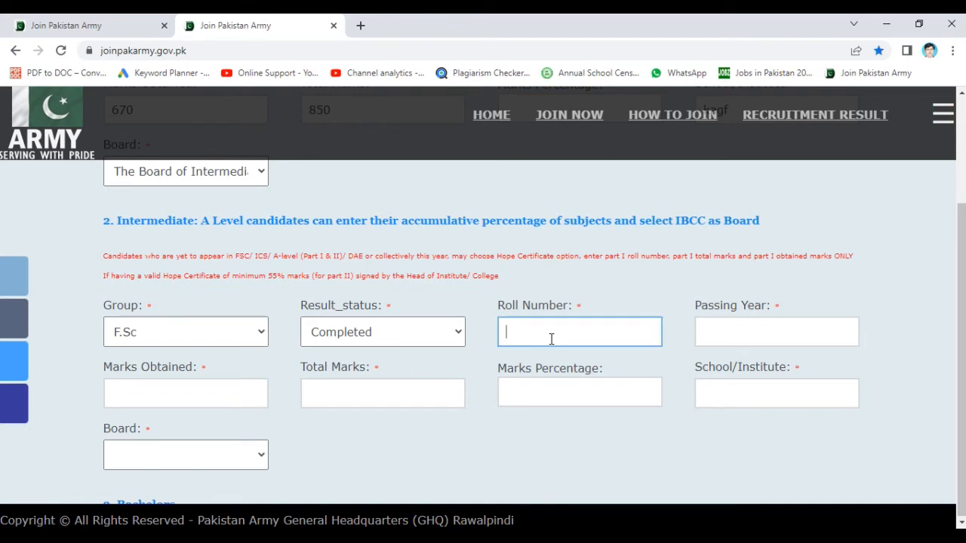
click(451, 339)
click(405, 375)
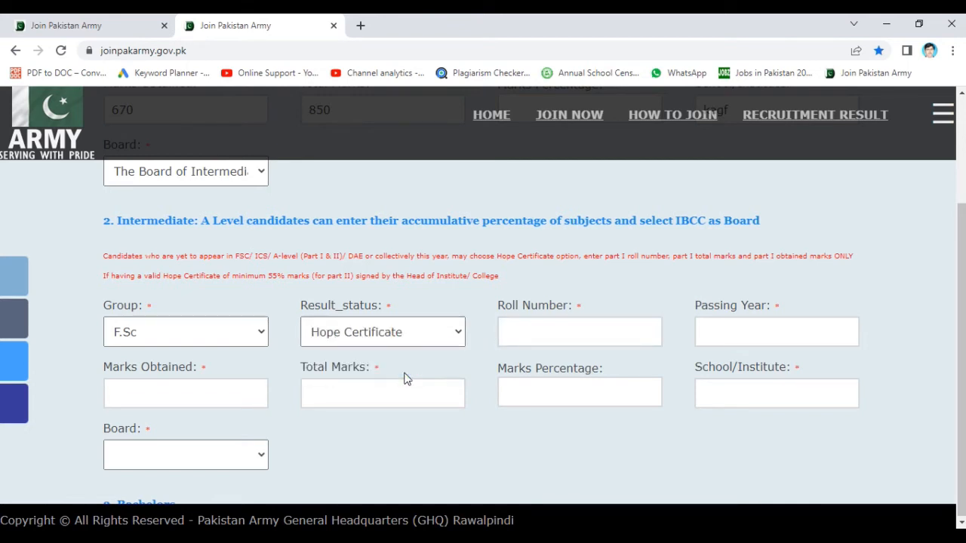
click(455, 335)
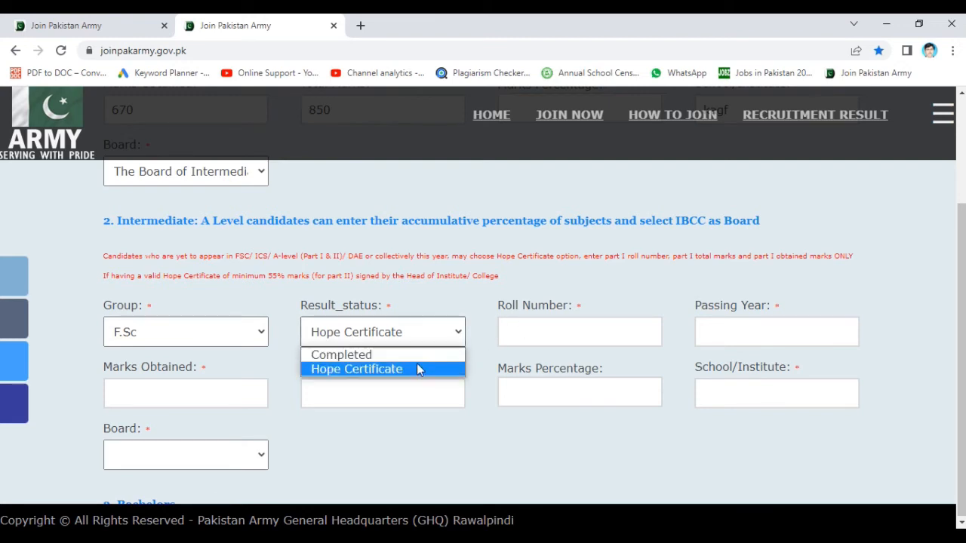
click(414, 362)
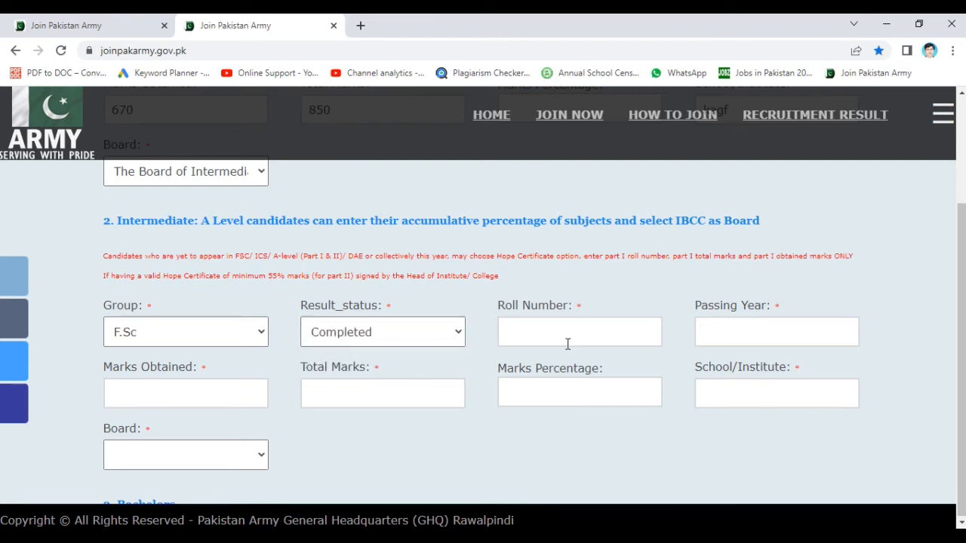
- Enter the Intermediate roll number, passing year 2020 and marks 850 out of 1100
click(567, 342)
text(43252345)
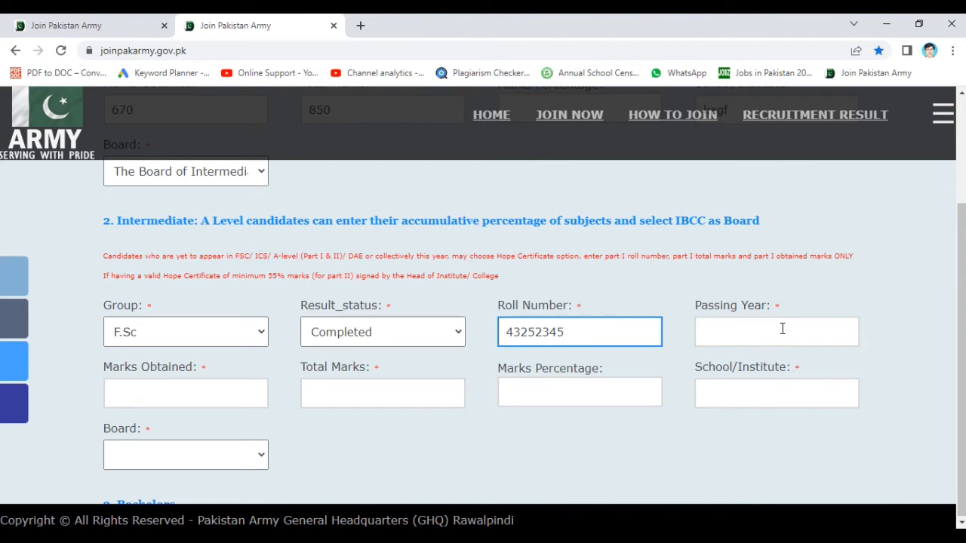
click(782, 329)
text(2020)
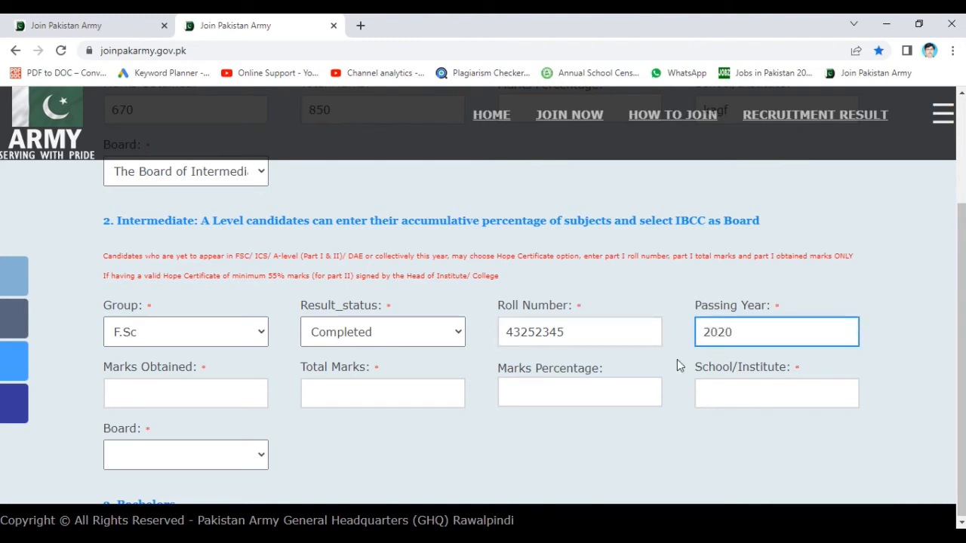
click(242, 402)
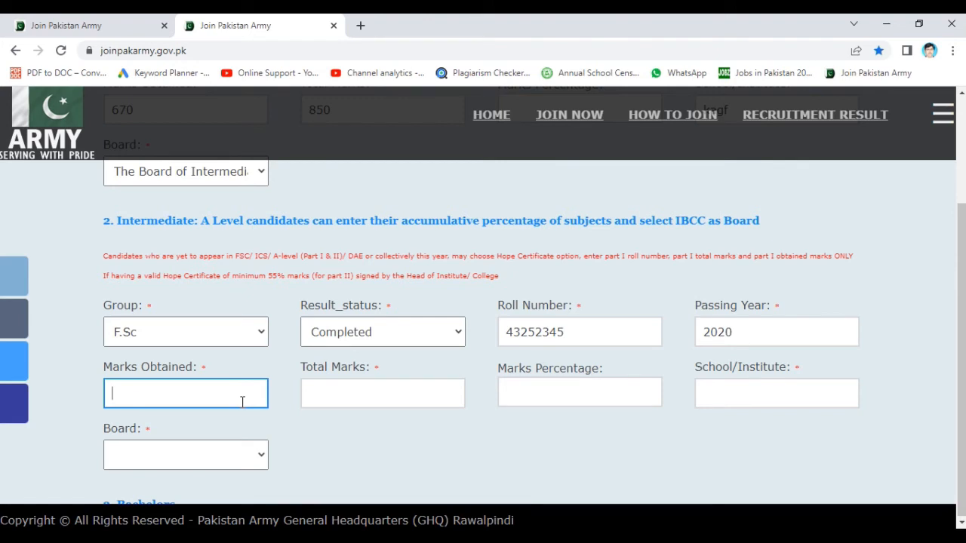
text(850)
click(415, 390)
text(1100)
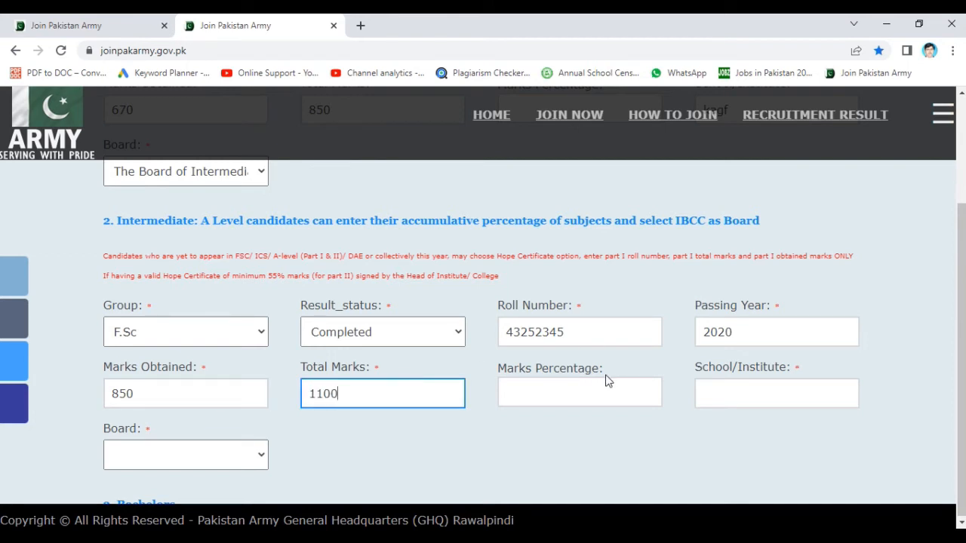
- Enter Intermediate school dsageds and select the Board of Intermediate & Secondary Education
click(606, 395)
click(604, 393)
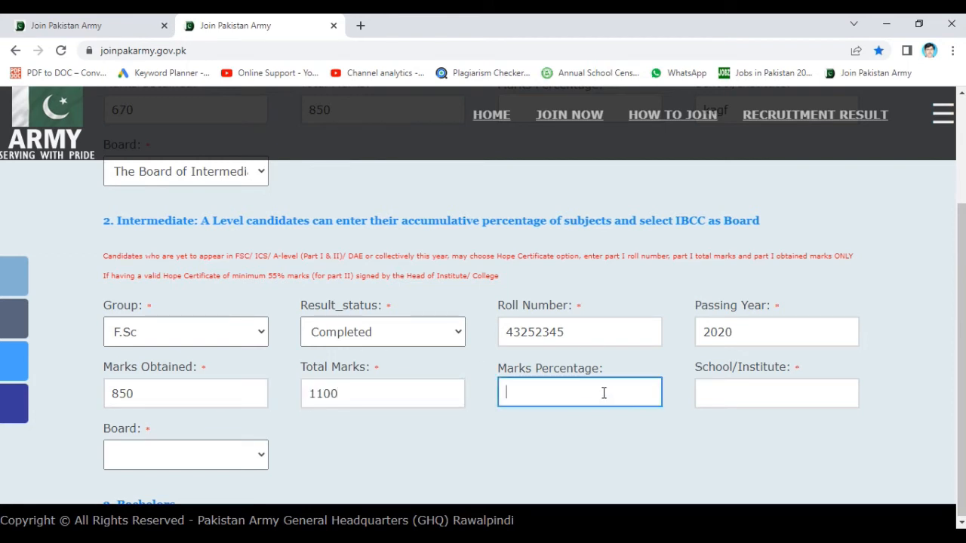
click(729, 395)
text(dsageds)
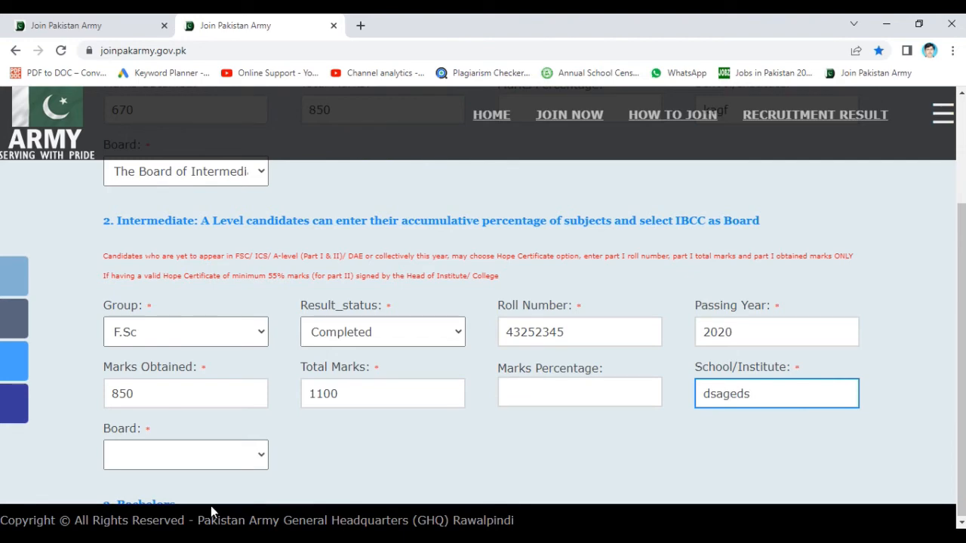
click(246, 462)
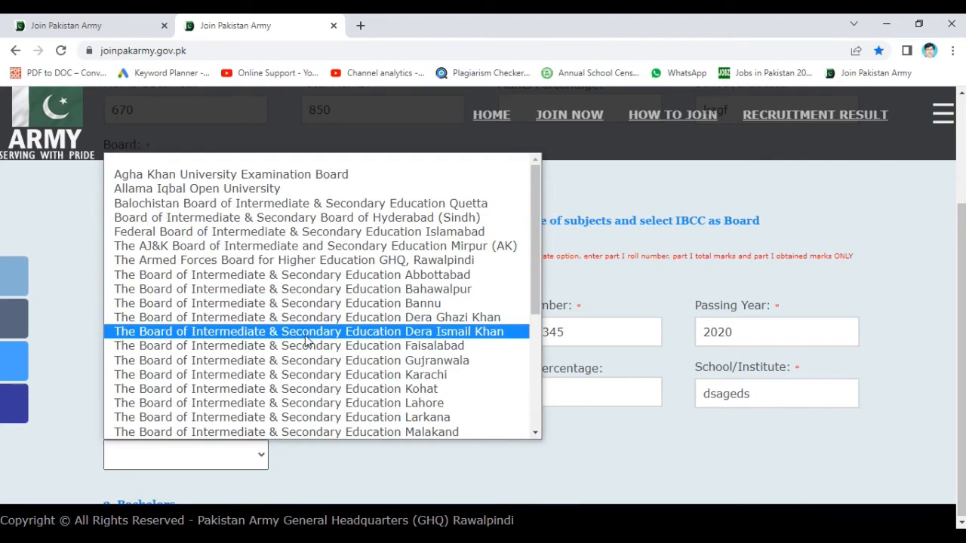
click(304, 272)
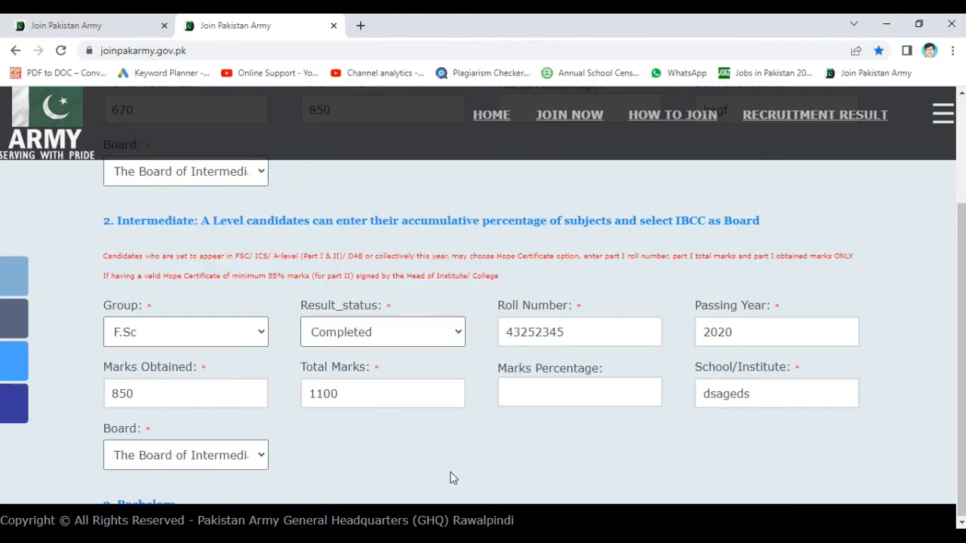
- Choose BE - 4 Years as the Bachelors group
scroll(453, 478, down, 3)
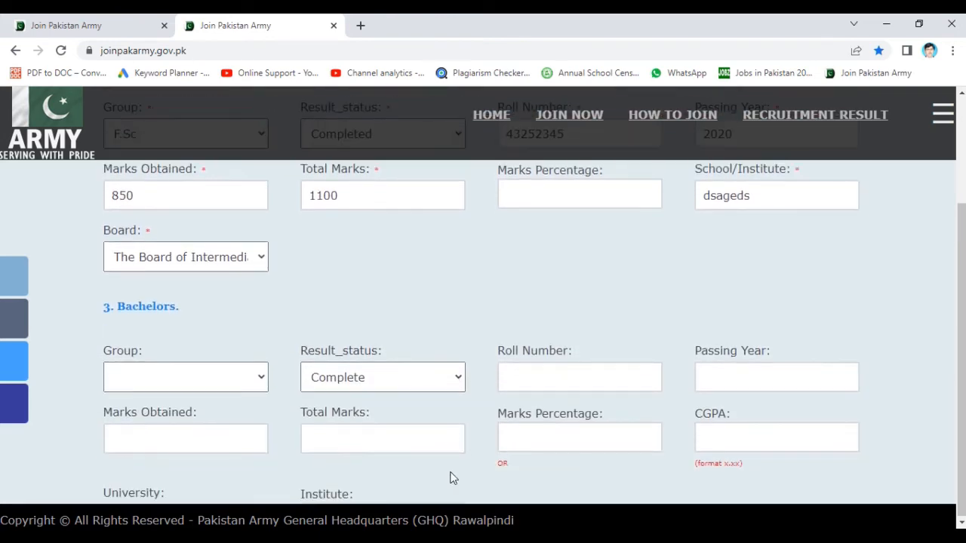
scroll(450, 478, down, 1)
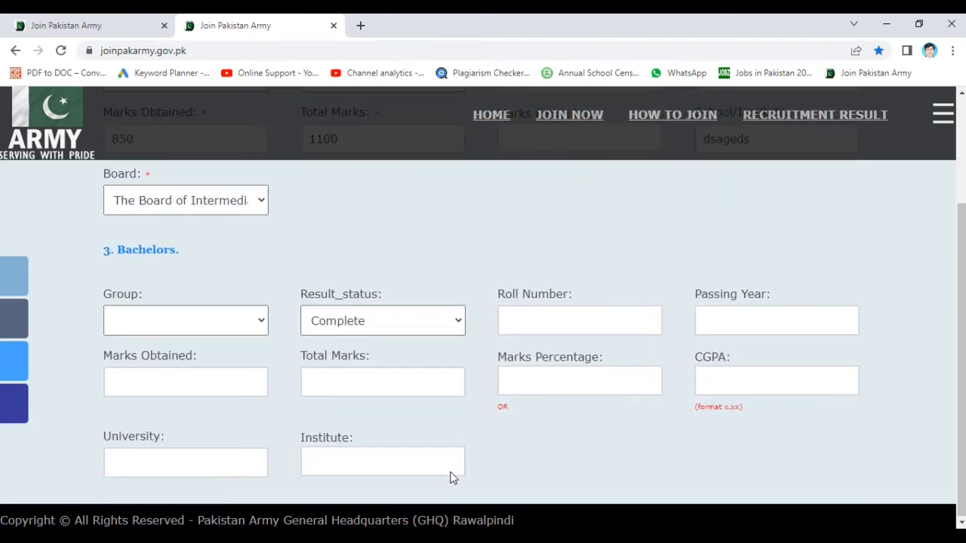
click(126, 326)
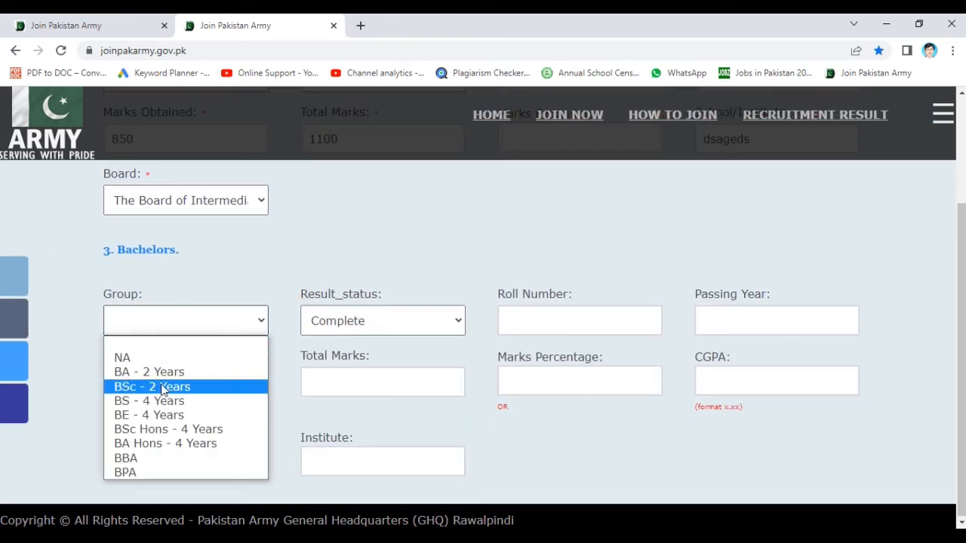
key(Down)
key(Down)
key(Down)
key(Down)
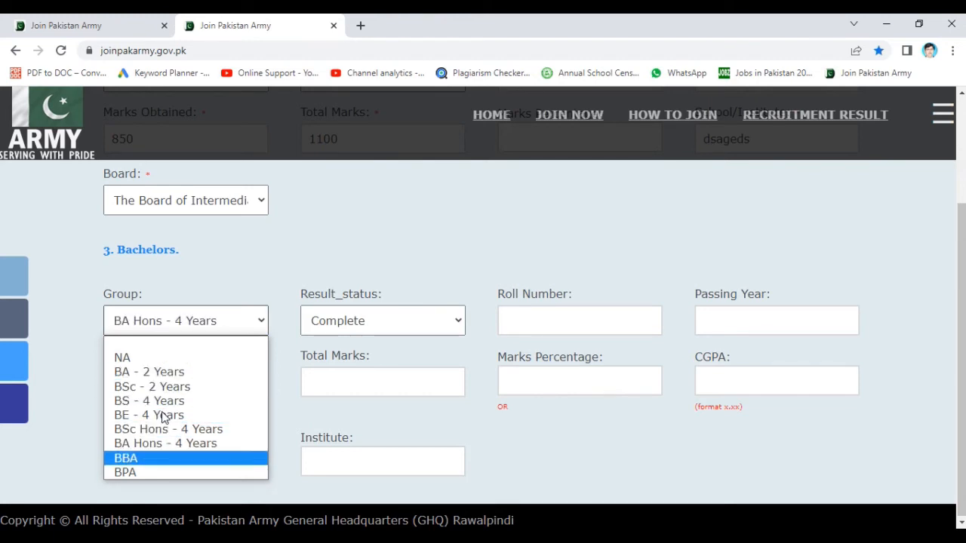
key(Up)
key(Up)
key(Up)
key(Up)
key(Up)
key(Up)
key(Up)
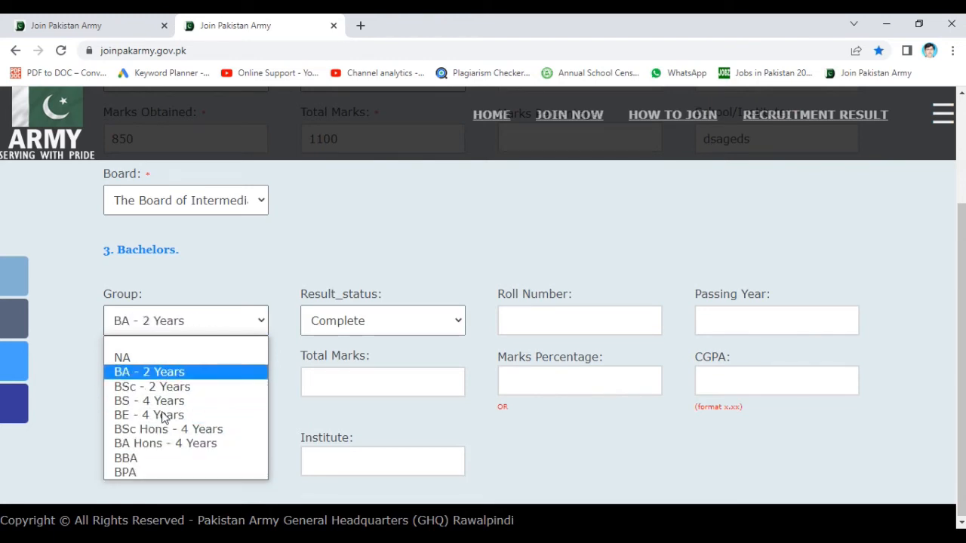
key(Down)
key(Down)
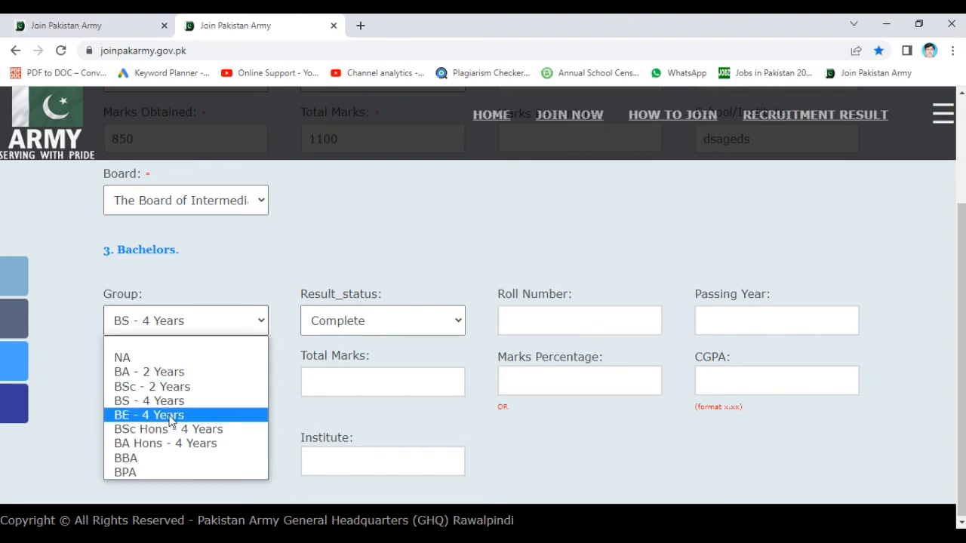
click(171, 422)
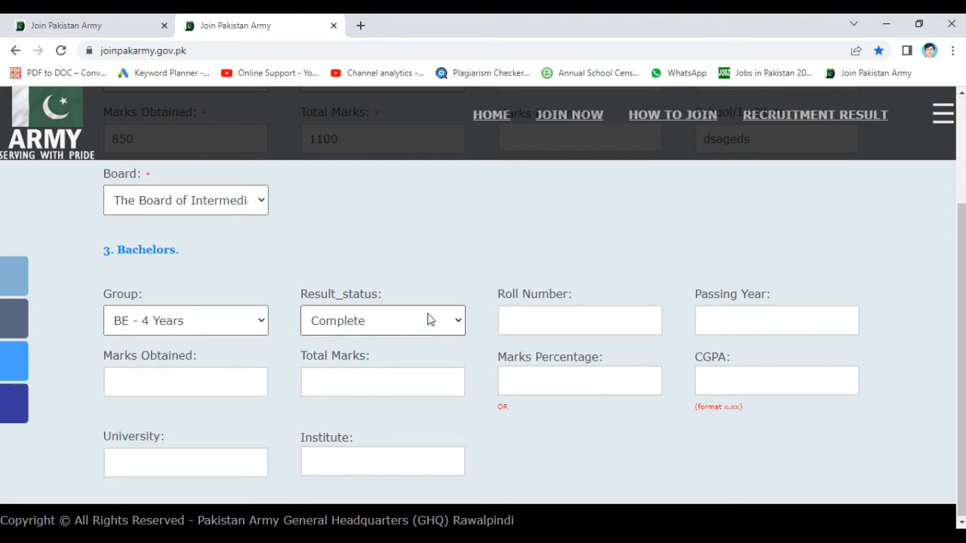
- Enter the bachelor roll number, leaving Passing Year empty
click(612, 328)
text(dfdsj)
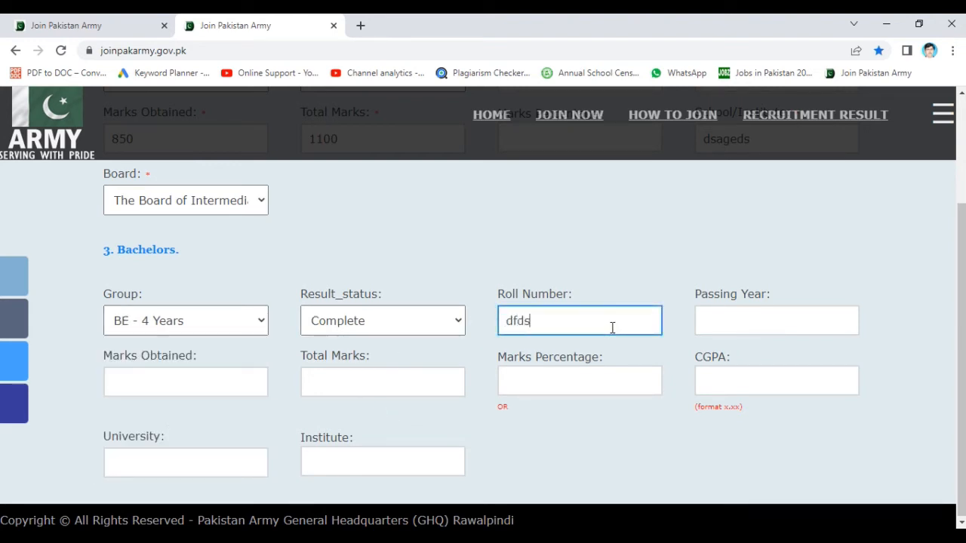
key(BackSpace)
key(BackSpace)
key(BackSpace)
key(BackSpace)
key(BackSpace)
text(345423)
click(730, 315)
text(5435)
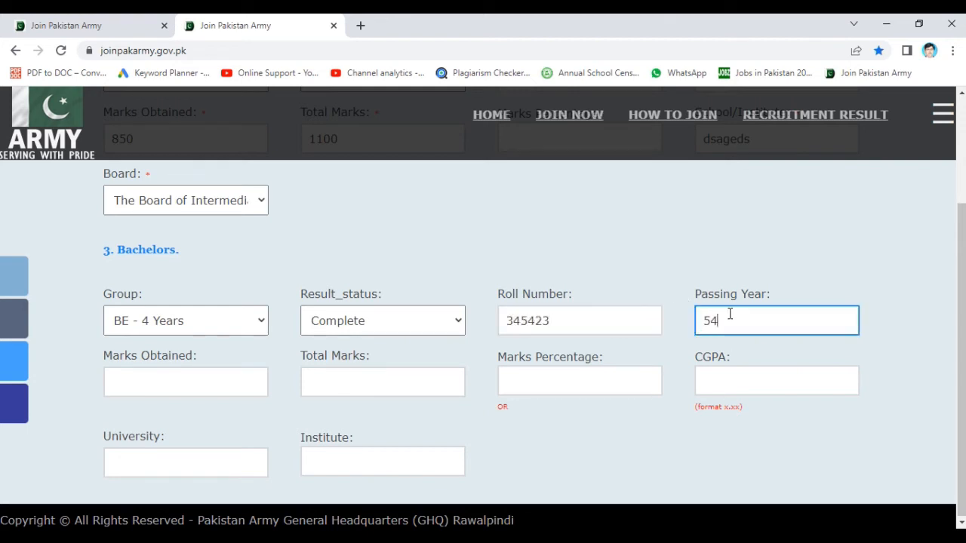
key(BackSpace)
key(BackSpace)
key(BackSpace)
key(BackSpace)
click(546, 431)
scroll(546, 430, down, 2)
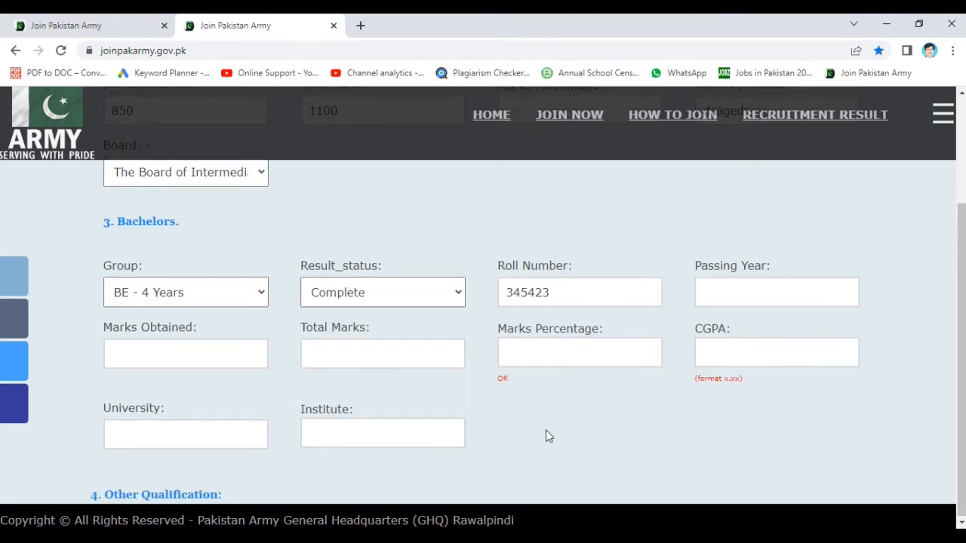
scroll(549, 436, down, 3)
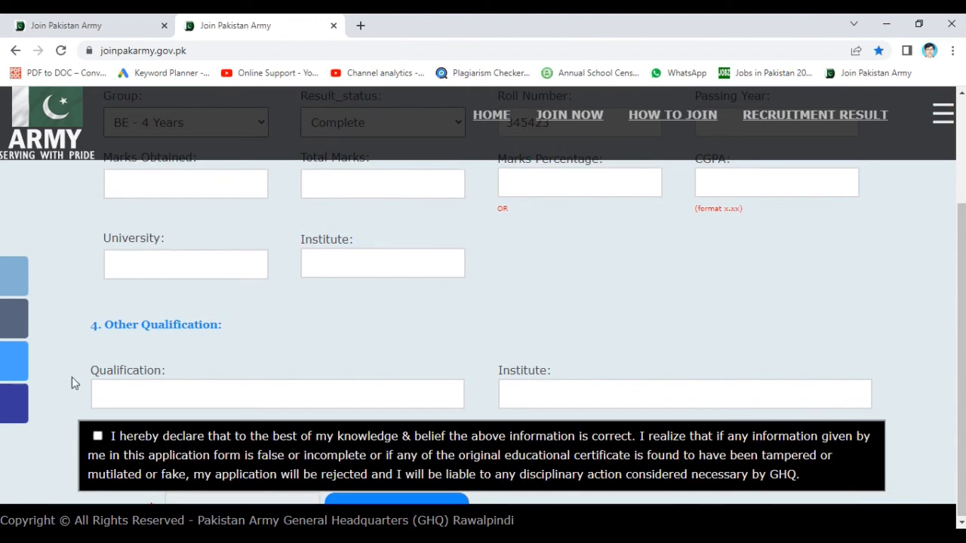
click(145, 399)
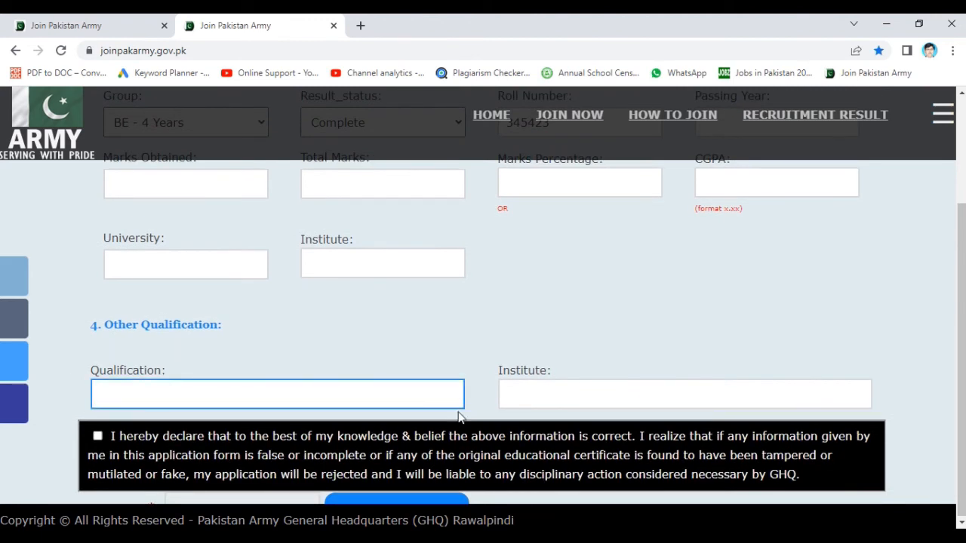
click(575, 401)
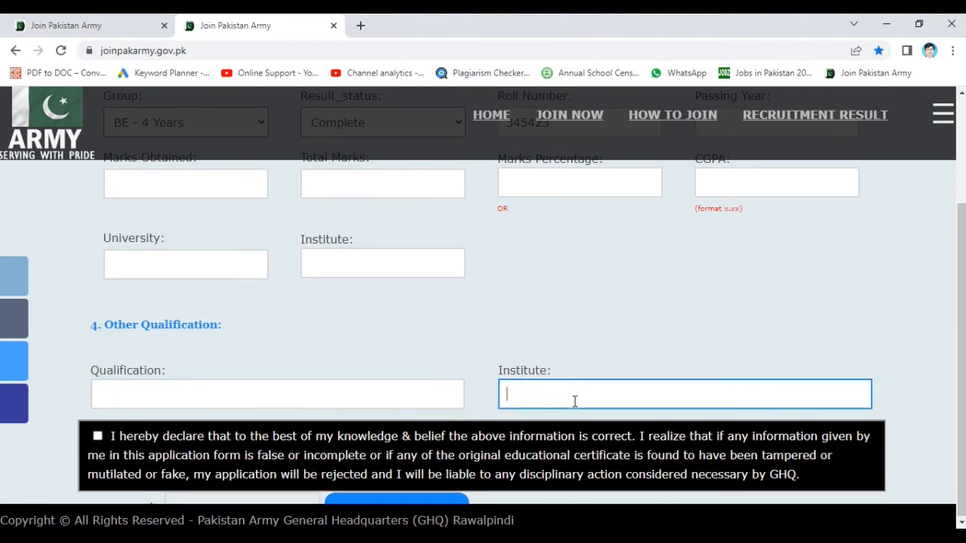
click(529, 342)
scroll(530, 342, down, 3)
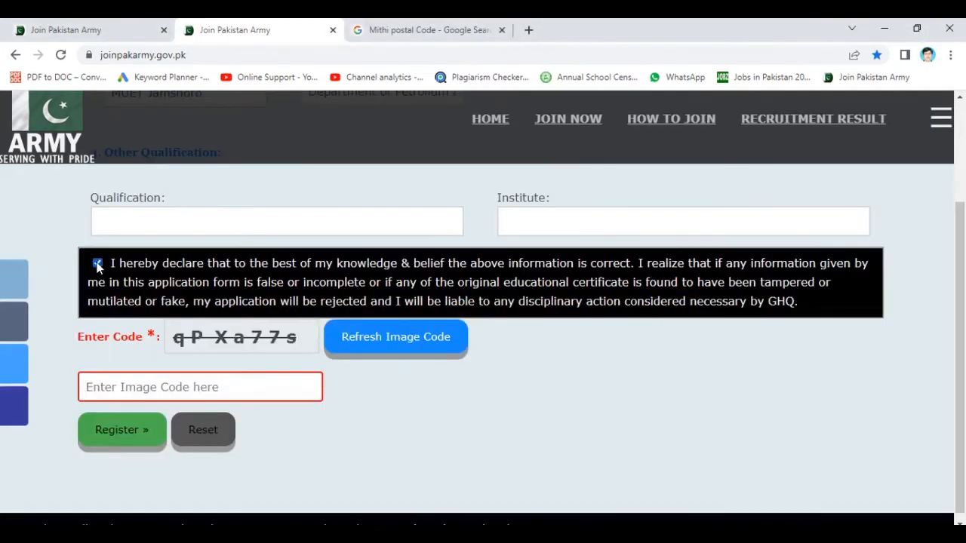
- Tick the declaration, enter the captcha image code, and Register
click(97, 263)
click(216, 387)
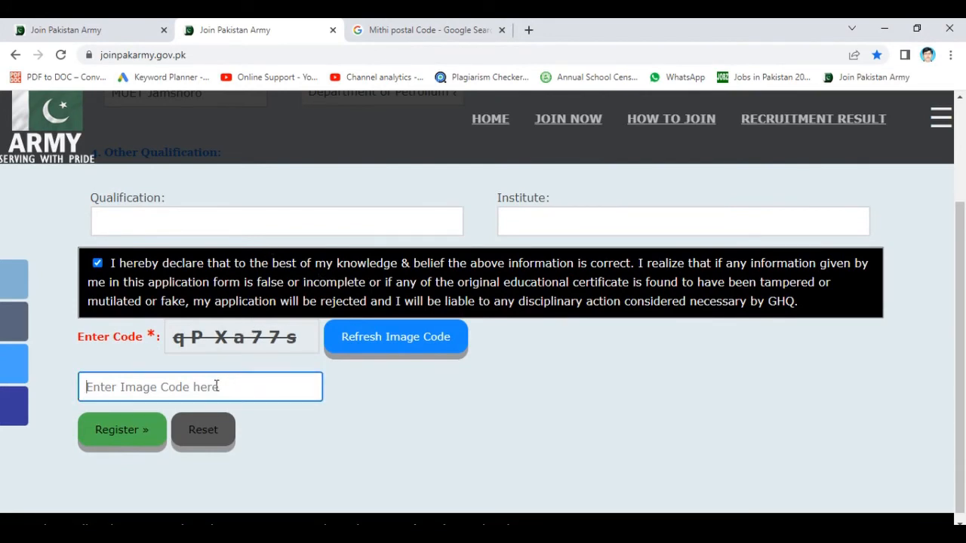
text(q)
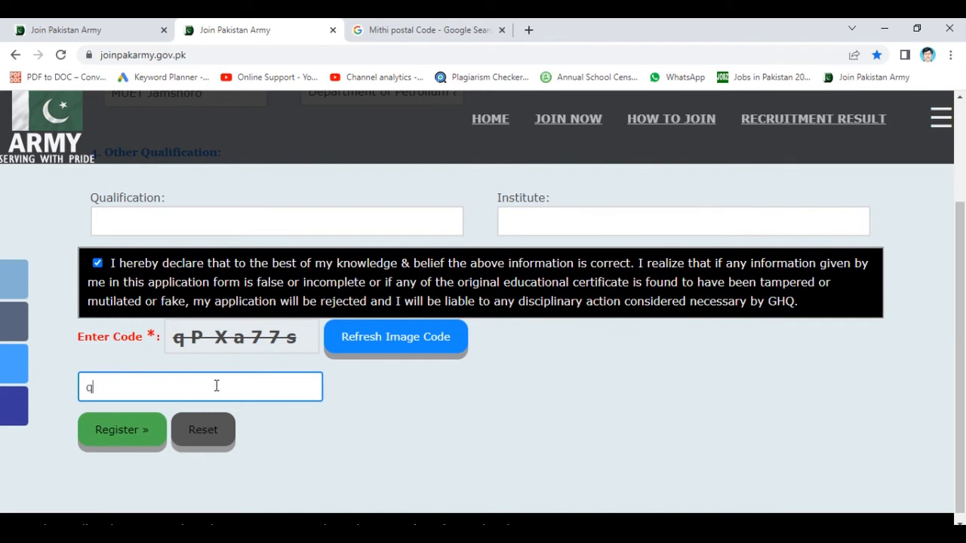
text(PXa77s)
click(110, 427)
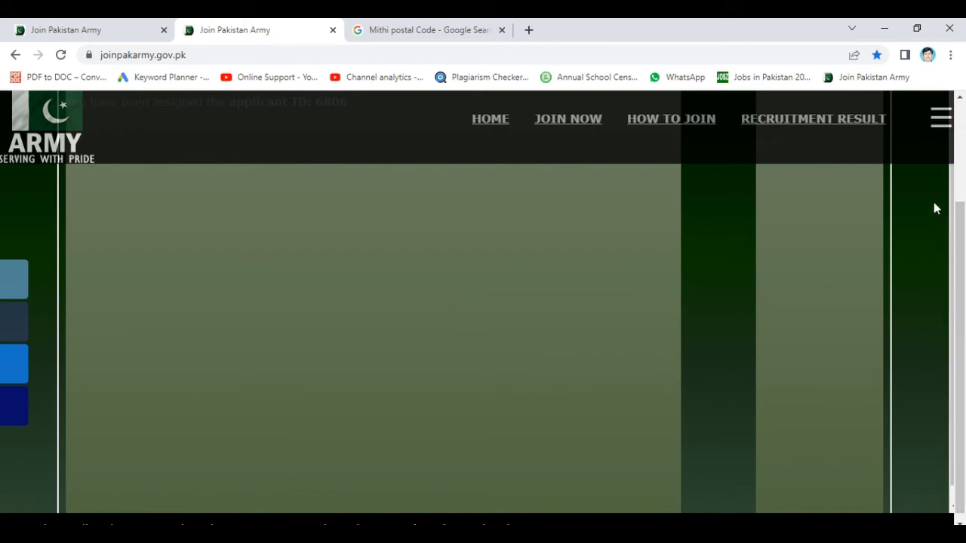
drag(962, 263, 964, 157)
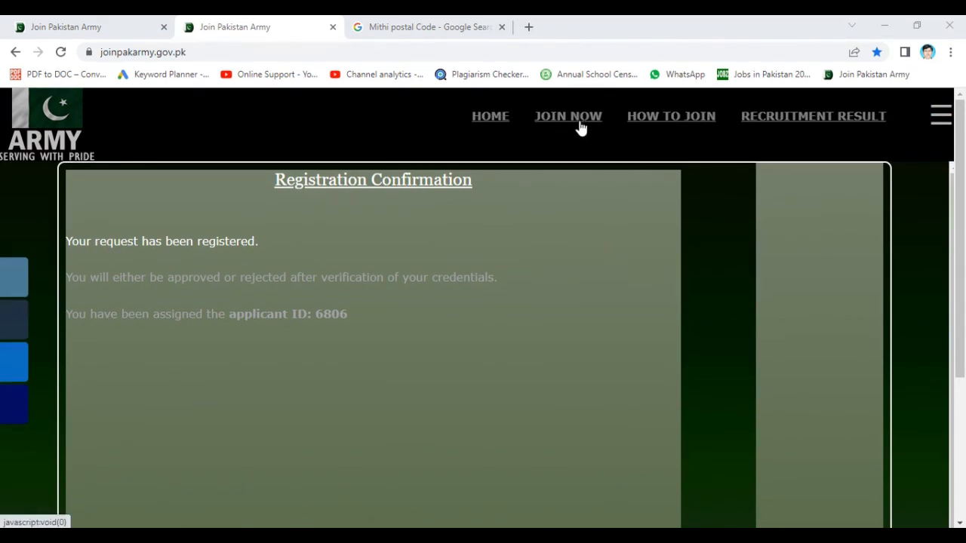
click(581, 119)
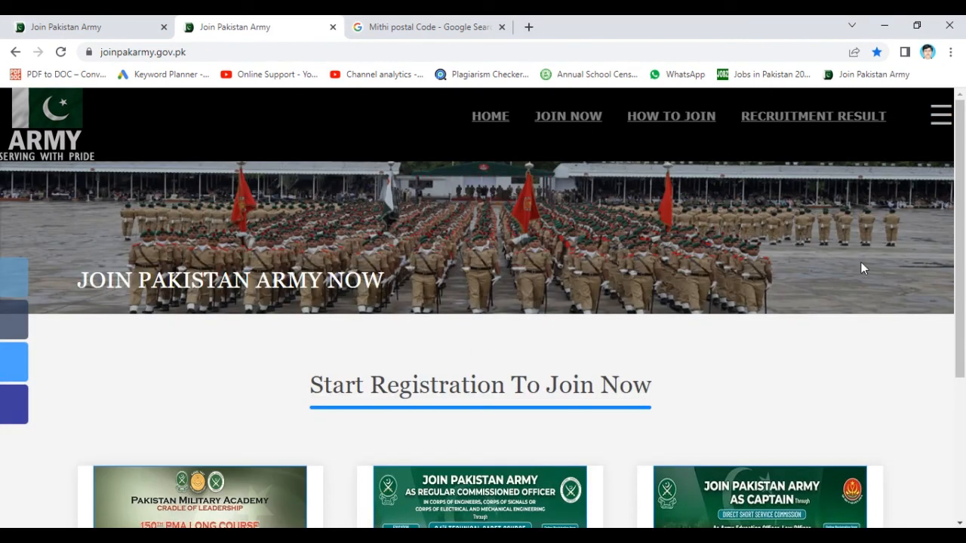
- Scroll to the 150 PMA Long Course card and follow its Exam Slip link
scroll(895, 386, down, 3)
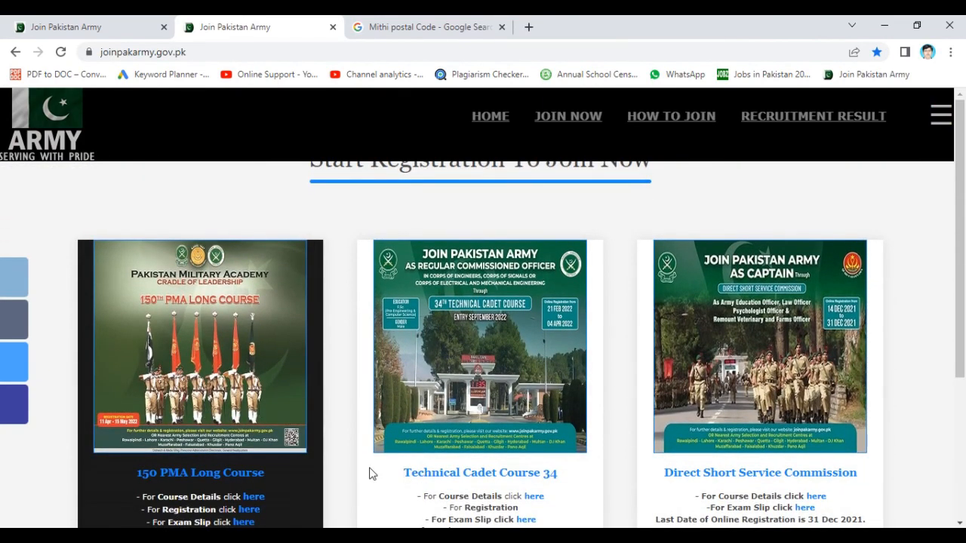
scroll(369, 470, down, 1)
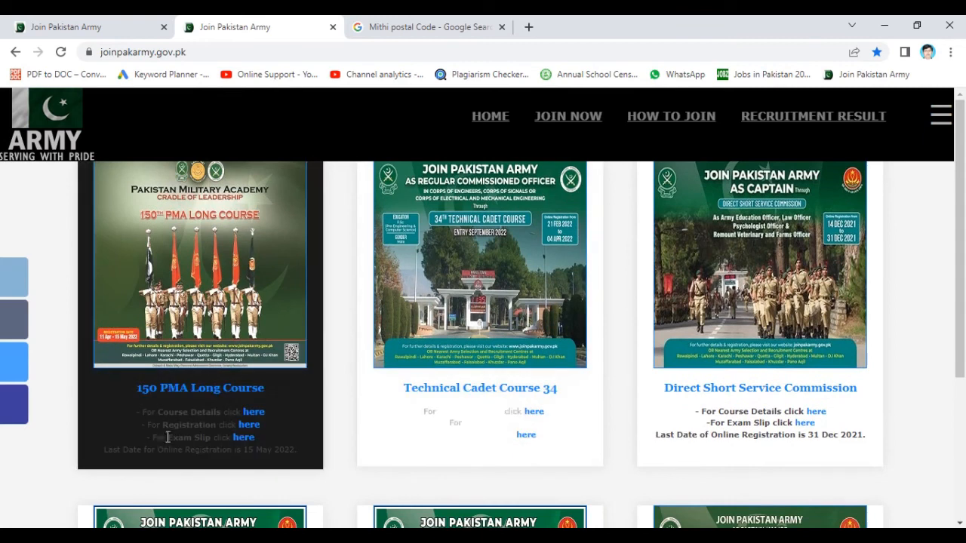
click(245, 439)
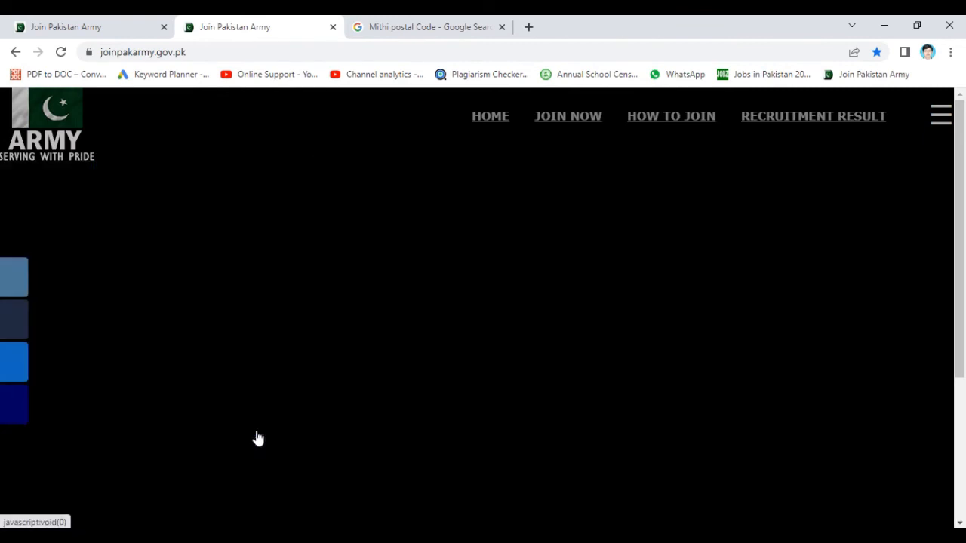
- Scroll down to the Check Exam Slip Status form on the Exam Slip page
scroll(362, 379, down, 2)
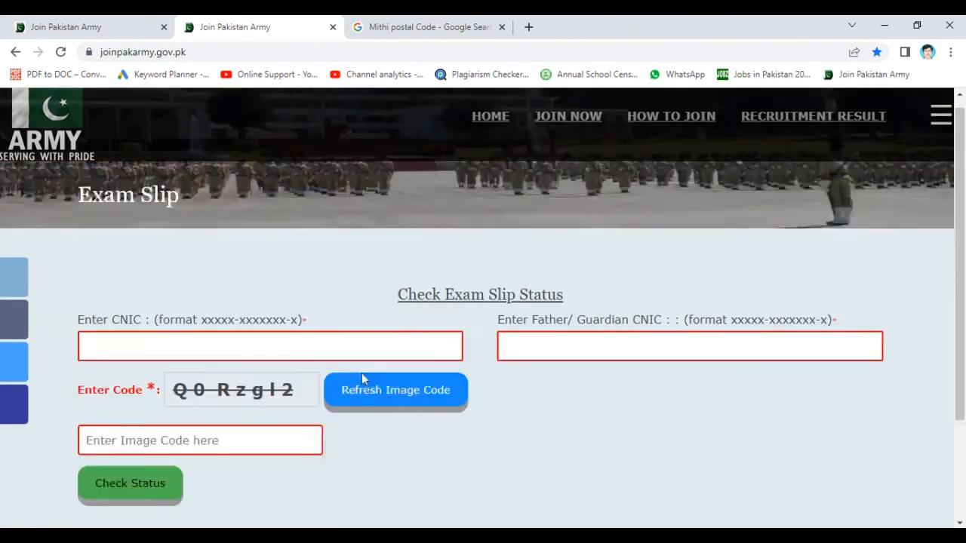